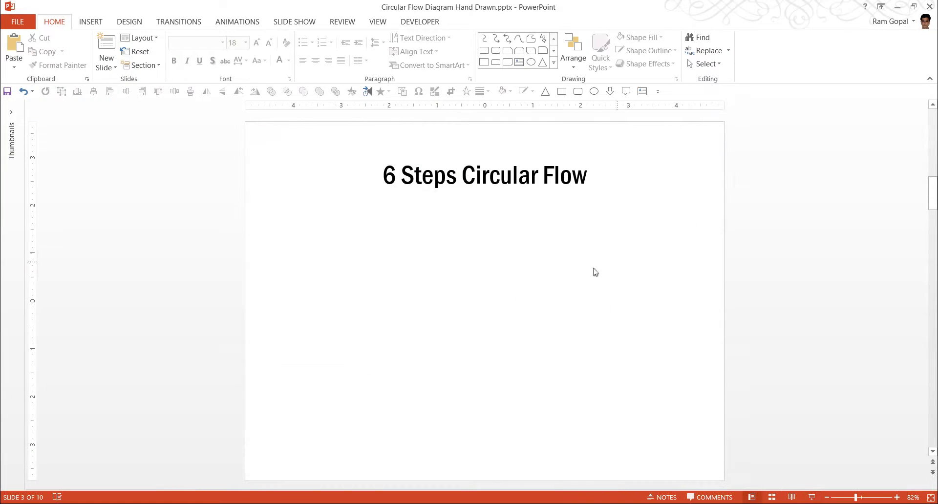
# Draw an Arc shape beneath the title and extend its end handle into a nearly closed circle
pyautogui.click(554, 64)
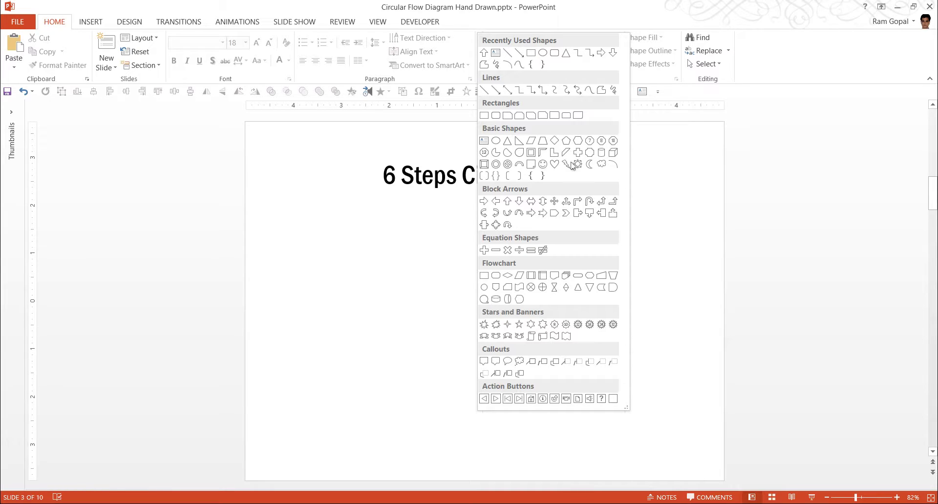
pyautogui.click(613, 164)
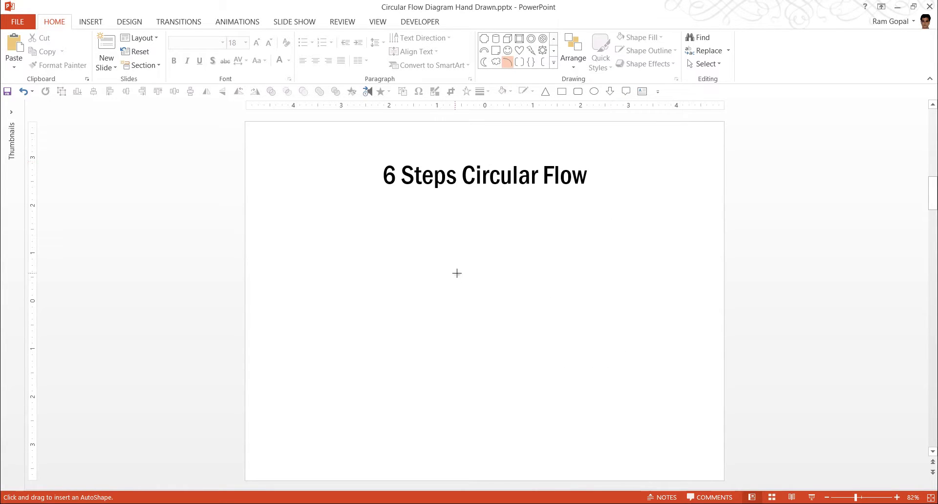
pyautogui.moveTo(459, 248)
pyautogui.mouseDown()
pyautogui.moveTo(556, 356)
pyautogui.moveTo(569, 357)
pyautogui.mouseUp()
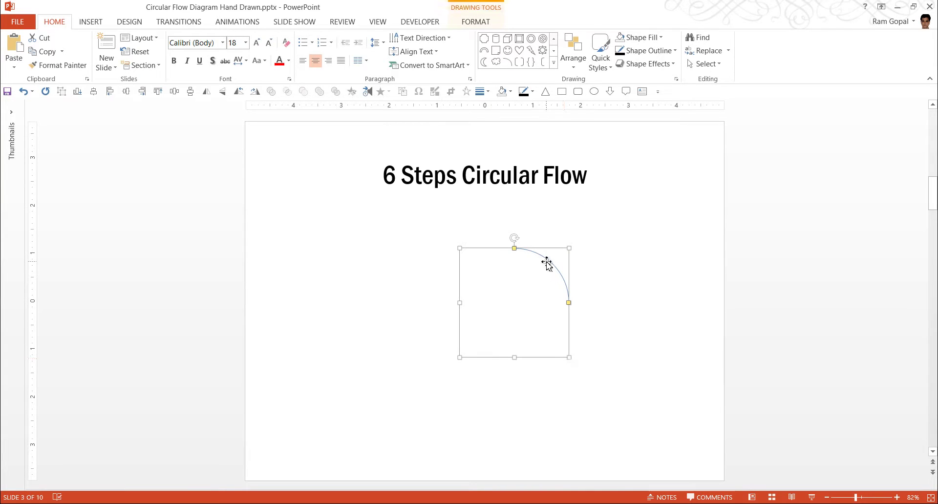
pyautogui.moveTo(569, 301)
pyautogui.mouseDown()
pyautogui.moveTo(532, 273)
pyautogui.moveTo(568, 302)
pyautogui.mouseUp()
pyautogui.moveTo(569, 304); pyautogui.dragTo(511, 259)
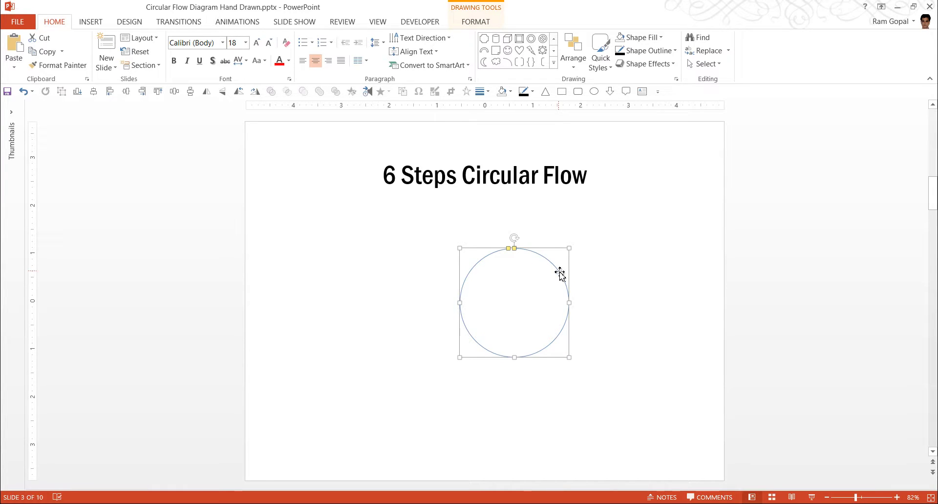
# Edit the arc's points, dragging the top vertex and its curve handle so the ends overlap
pyautogui.rightClick(560, 275)
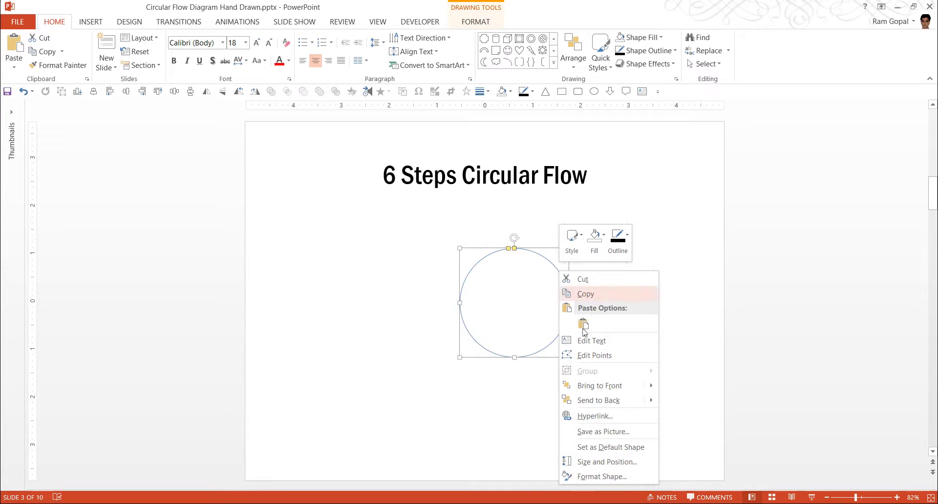
pyautogui.click(590, 356)
pyautogui.moveTo(514, 249); pyautogui.dragTo(503, 252)
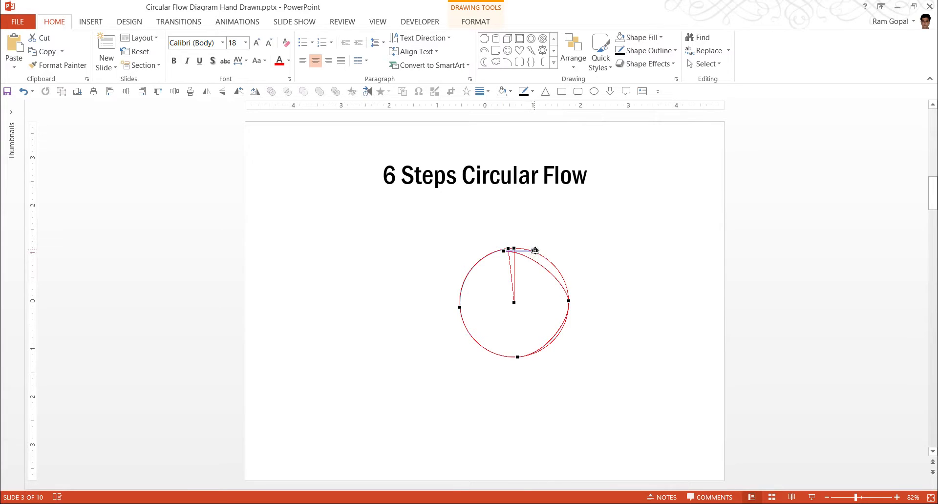
pyautogui.moveTo(535, 251); pyautogui.dragTo(513, 246)
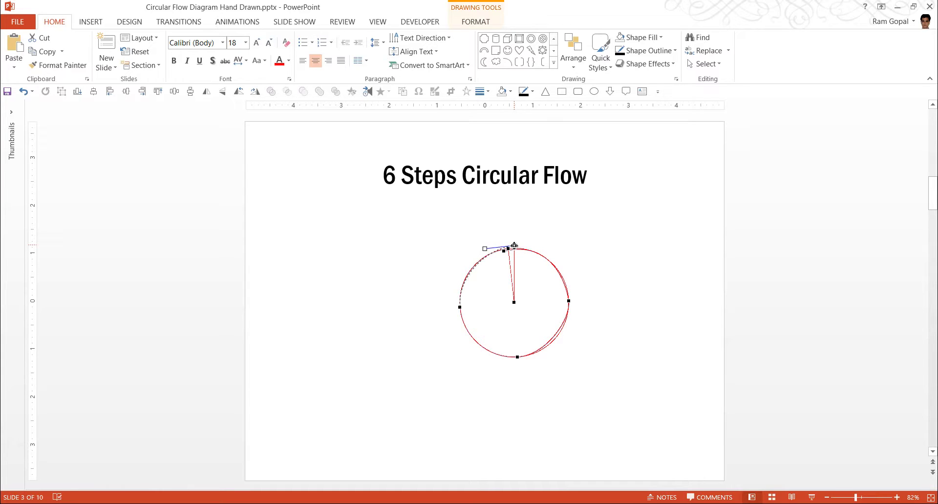
pyautogui.moveTo(513, 246); pyautogui.dragTo(514, 245)
pyautogui.click(613, 296)
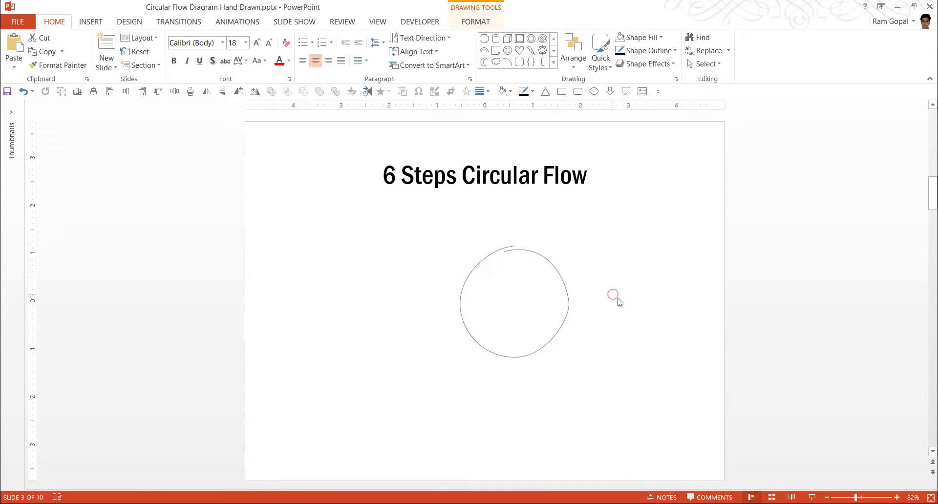
# Move the circle to the upper left beside the title and draw an up arrow at lower right
pyautogui.click(568, 292)
pyautogui.moveTo(568, 292); pyautogui.dragTo(373, 222)
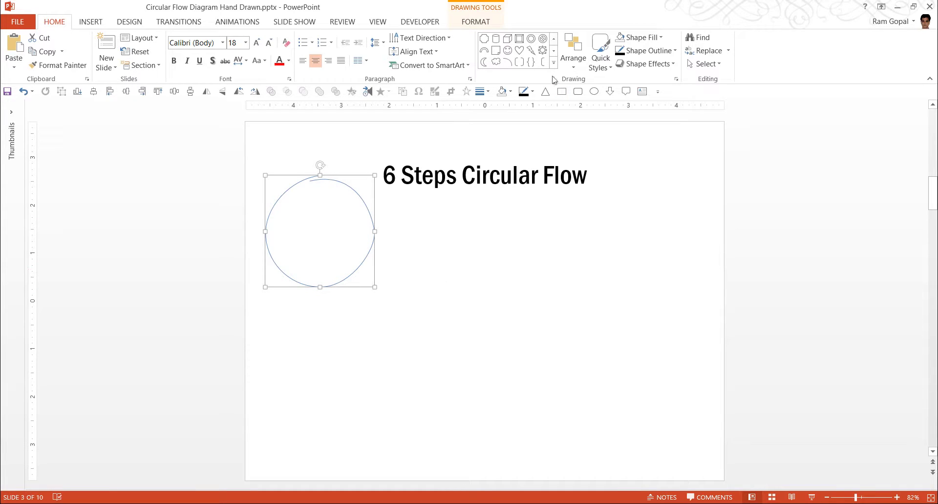
pyautogui.click(553, 63)
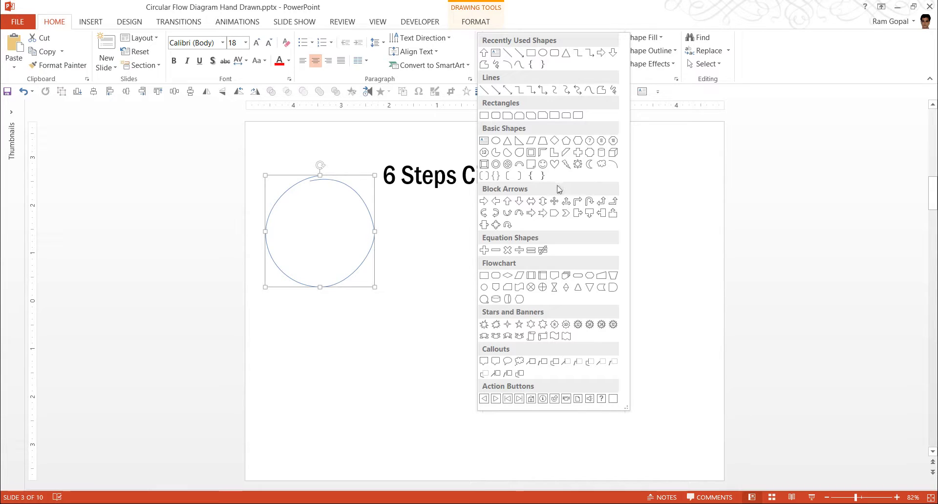
pyautogui.click(508, 201)
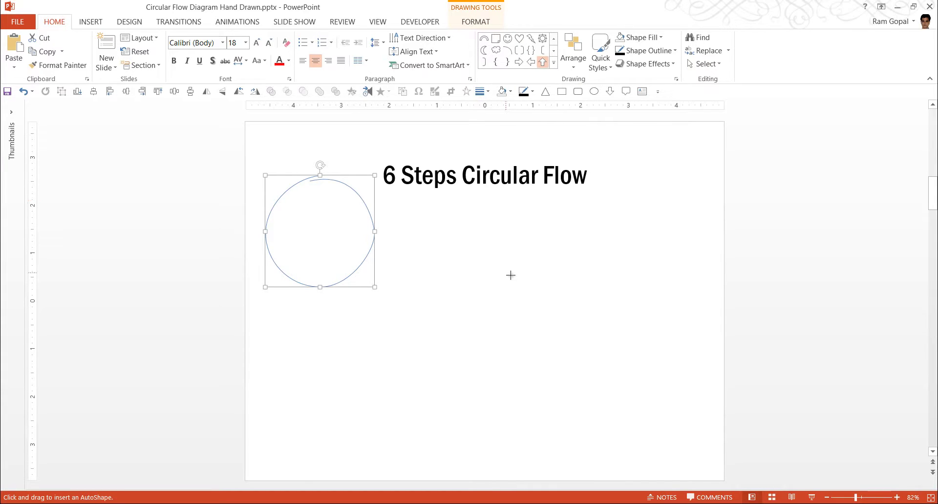
pyautogui.moveTo(509, 273); pyautogui.dragTo(616, 348)
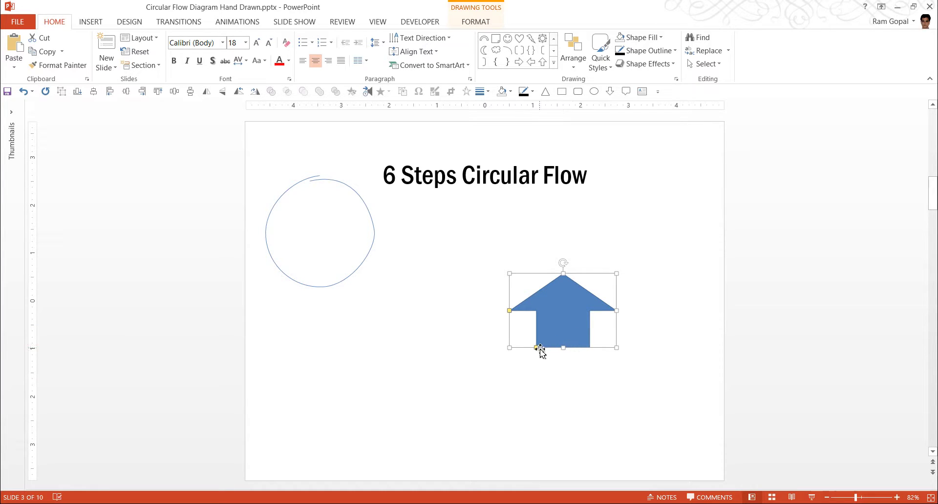
# Widen the up arrow's shaft and make its head shorter and flatter
pyautogui.moveTo(536, 349); pyautogui.dragTo(525, 351)
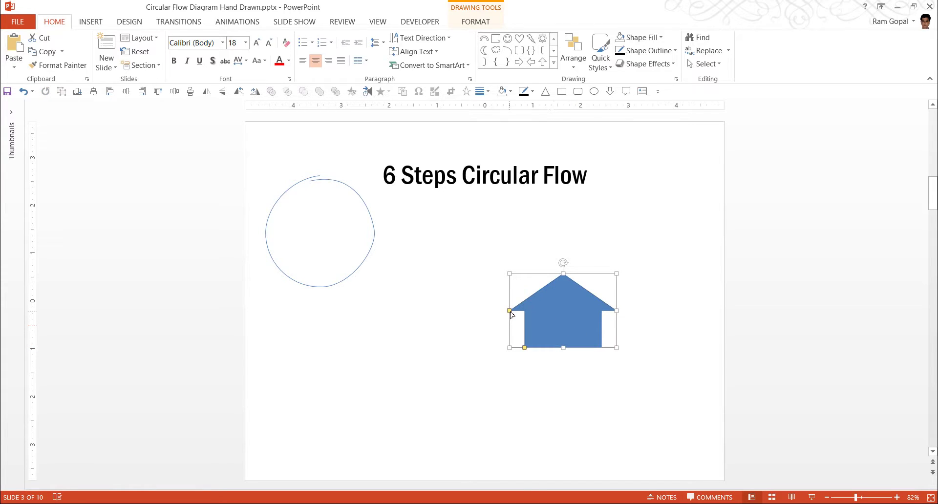
pyautogui.moveTo(511, 314); pyautogui.dragTo(512, 308)
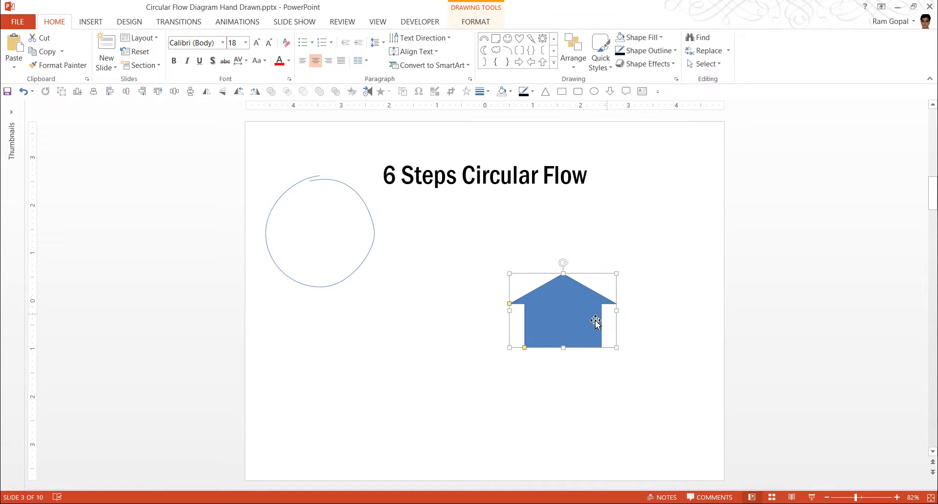
pyautogui.click(640, 332)
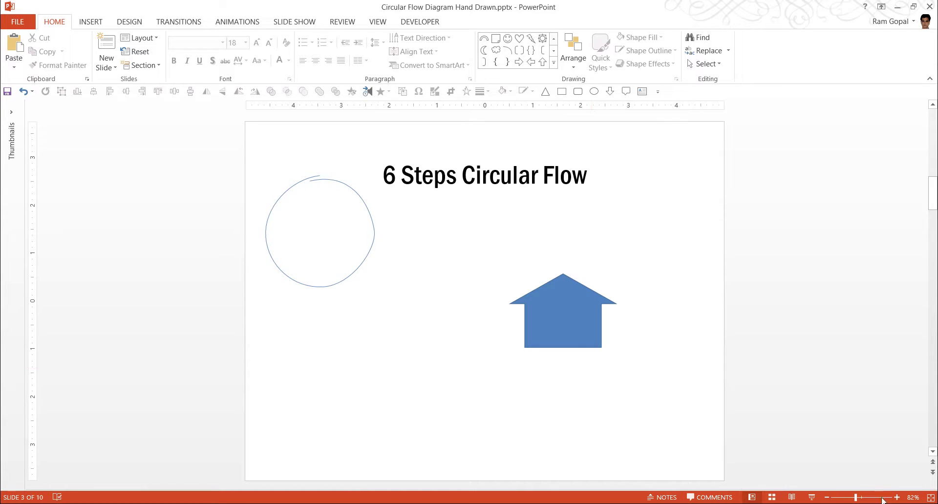
# Zoom in and set the up arrow to No Fill, leaving only its dark blue outline
pyautogui.click(897, 498)
pyautogui.click(898, 498)
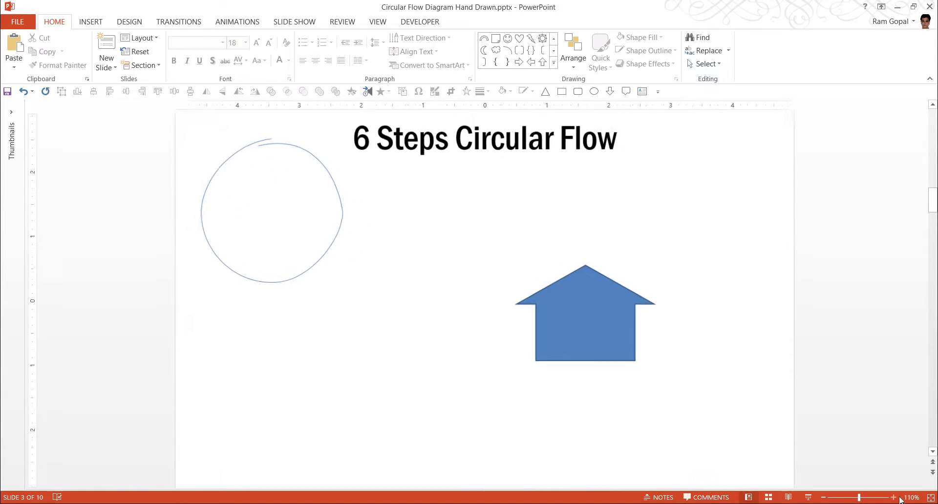
pyautogui.click(897, 498)
pyautogui.click(897, 498)
pyautogui.doubleClick(898, 497)
pyautogui.tripleClick(898, 497)
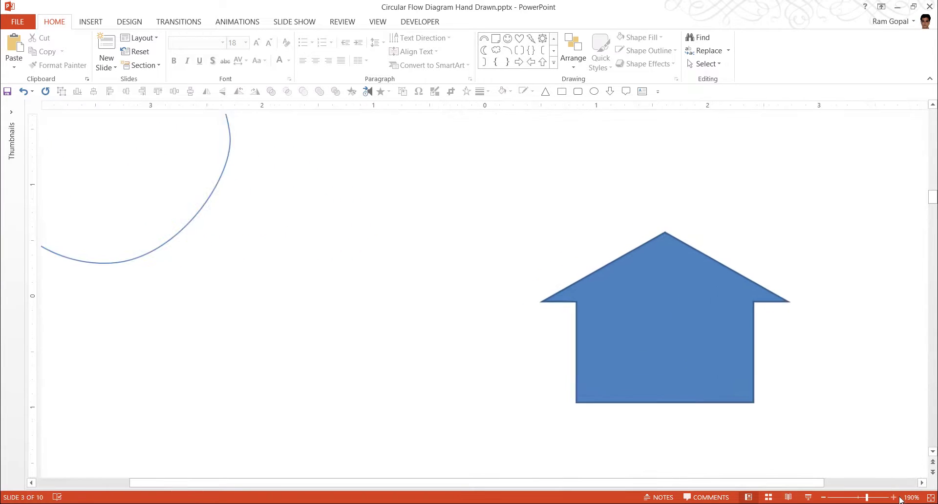
pyautogui.doubleClick(899, 497)
pyautogui.doubleClick(898, 497)
pyautogui.click(898, 498)
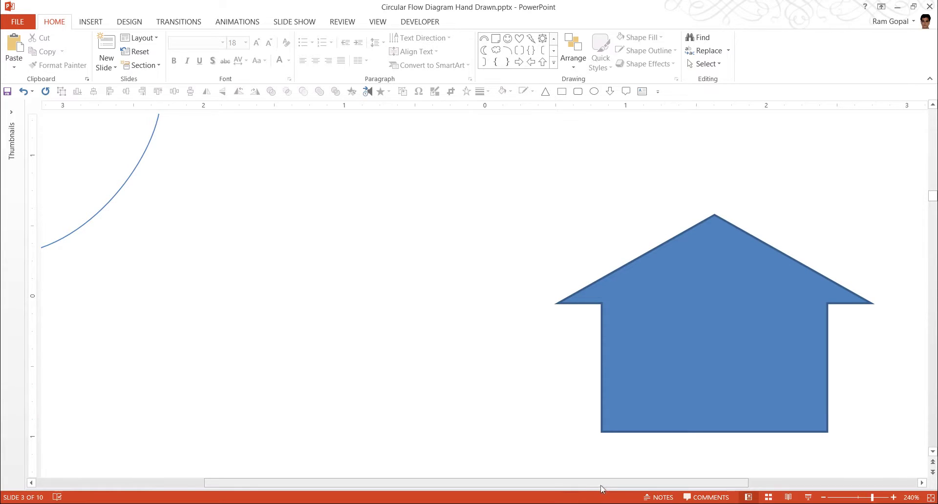
pyautogui.moveTo(600, 485); pyautogui.dragTo(704, 486)
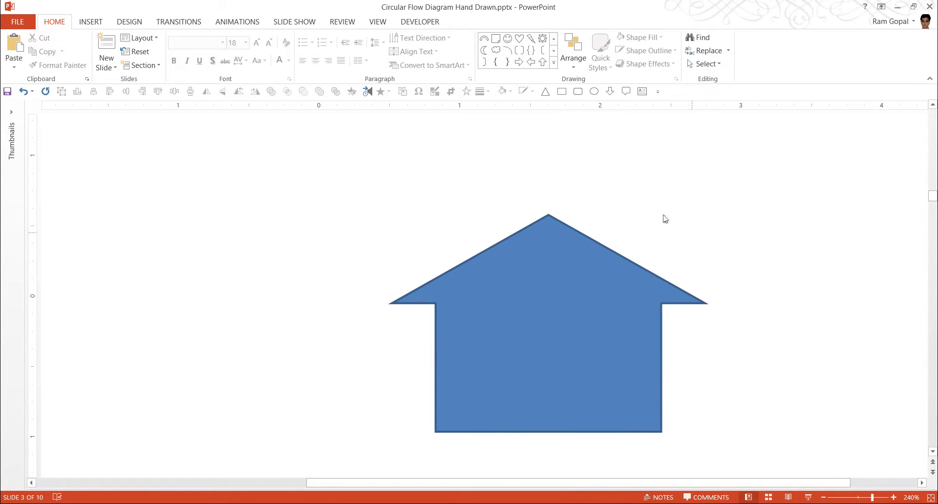
pyautogui.click(567, 237)
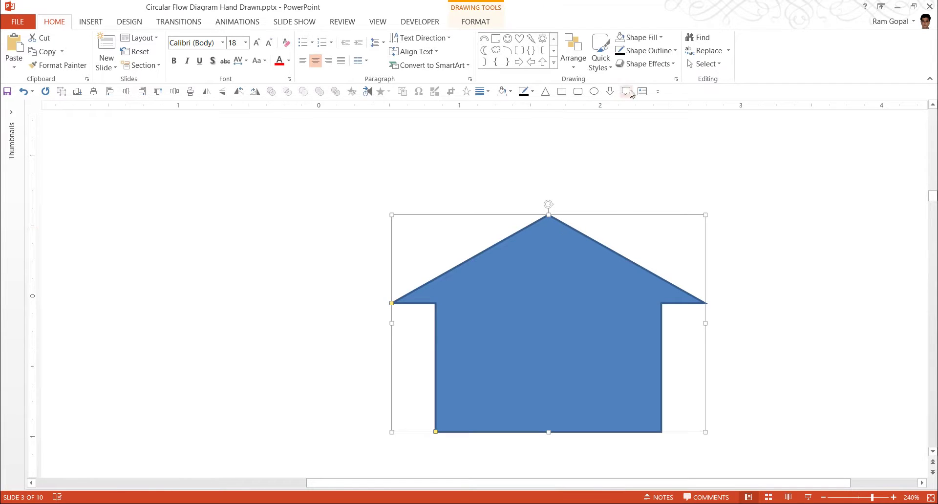
pyautogui.click(640, 37)
pyautogui.click(643, 142)
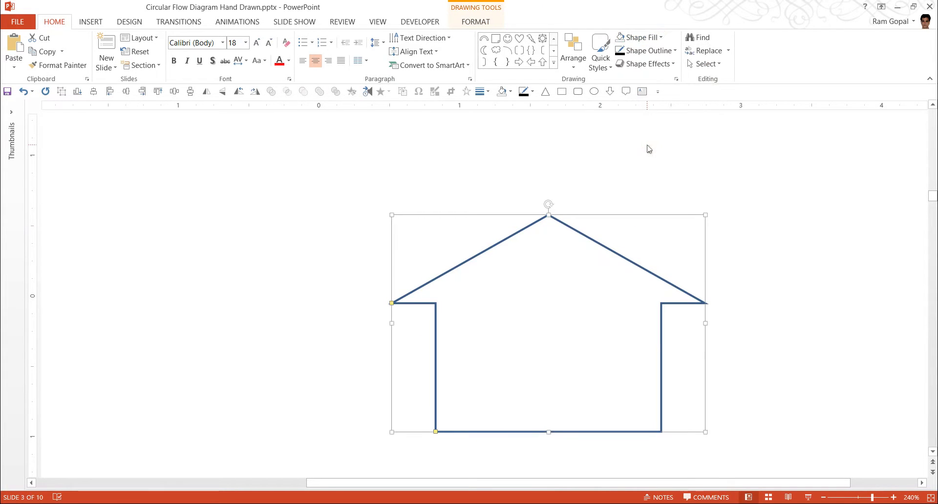
pyautogui.click(554, 63)
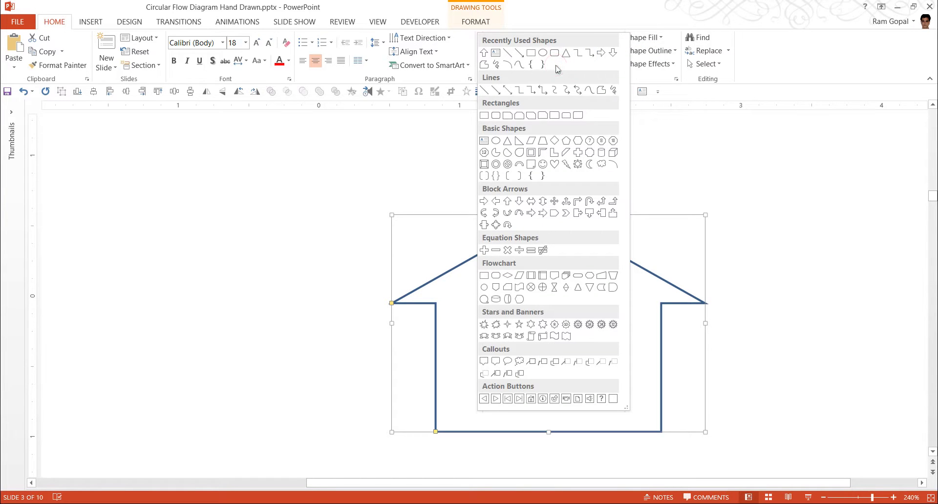
# Trace a freehand Scribble shape over the arrow to create a hand-drawn house
pyautogui.click(613, 90)
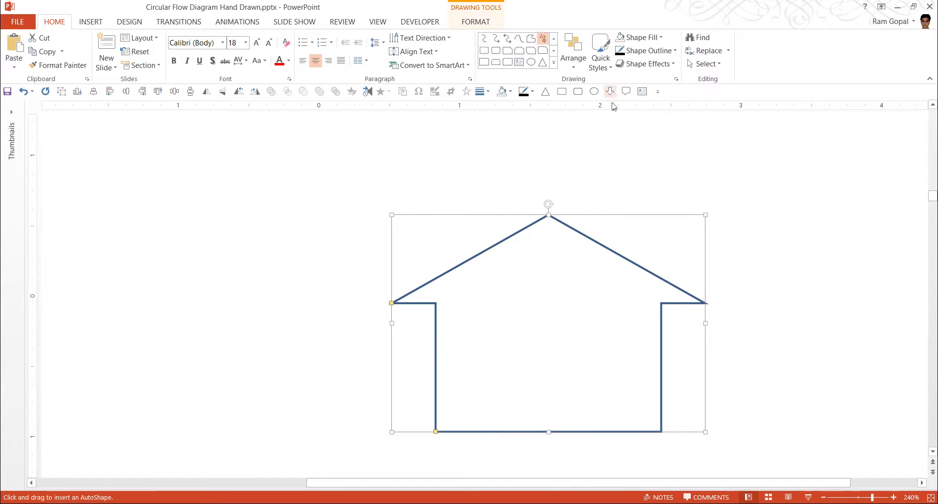
pyautogui.doubleClick(436, 432)
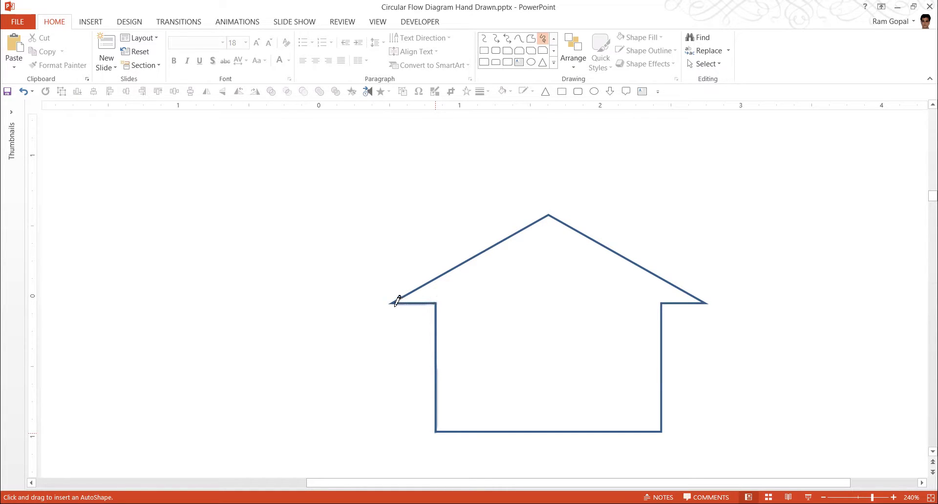
pyautogui.moveTo(393, 303); pyautogui.dragTo(478, 254)
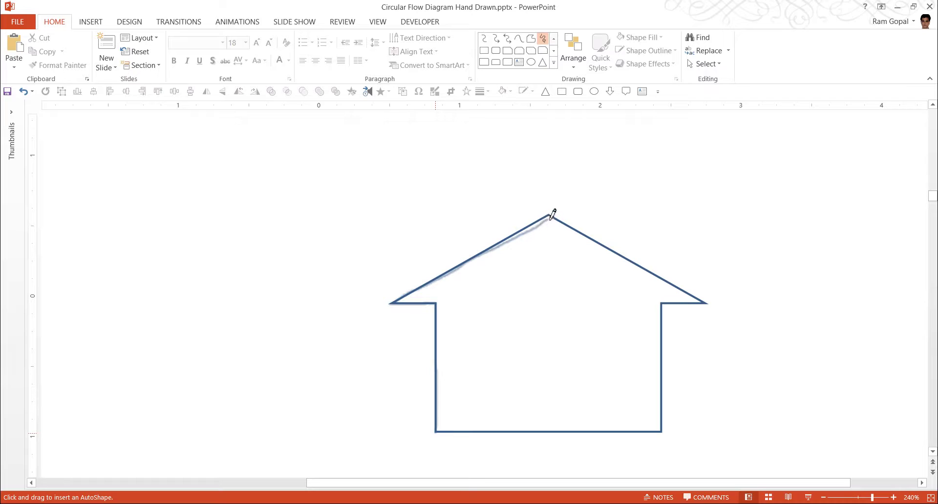
pyautogui.moveTo(555, 222)
pyautogui.mouseDown()
pyautogui.moveTo(705, 301)
pyautogui.moveTo(678, 304)
pyautogui.moveTo(665, 345)
pyautogui.moveTo(665, 430)
pyautogui.moveTo(645, 433)
pyautogui.mouseUp()
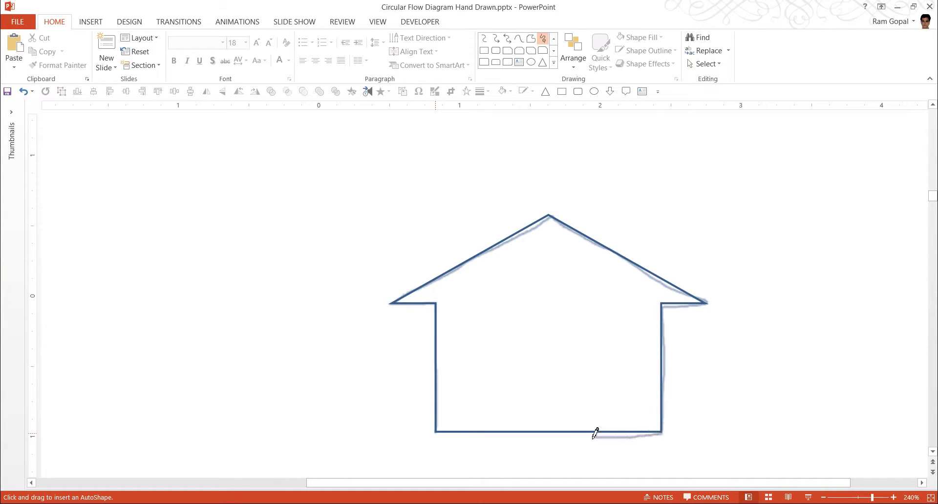
pyautogui.moveTo(497, 428)
pyautogui.mouseDown()
pyautogui.moveTo(438, 424)
pyautogui.moveTo(435, 432)
pyautogui.mouseUp()
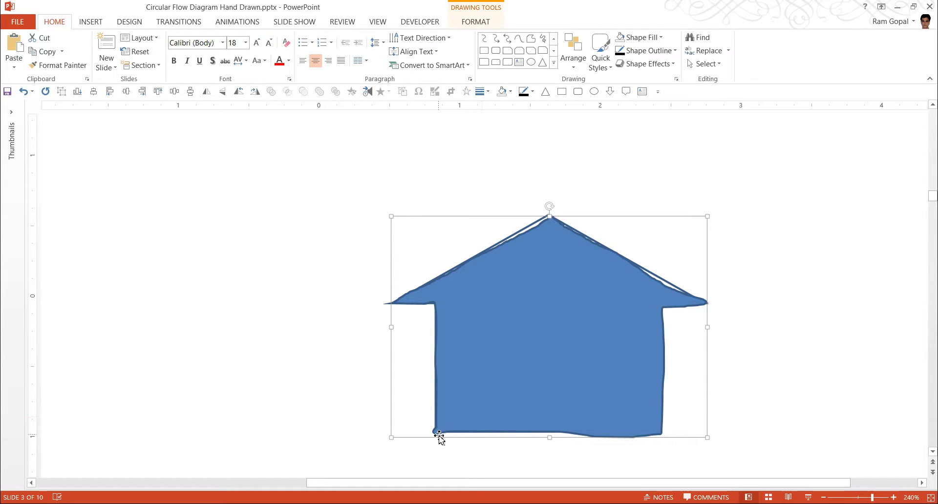
# Delete the outline-only original and move the blue hand-drawn house to the middle
pyautogui.moveTo(586, 278)
pyautogui.mouseDown()
pyautogui.moveTo(233, 268)
pyautogui.moveTo(269, 268)
pyautogui.mouseUp()
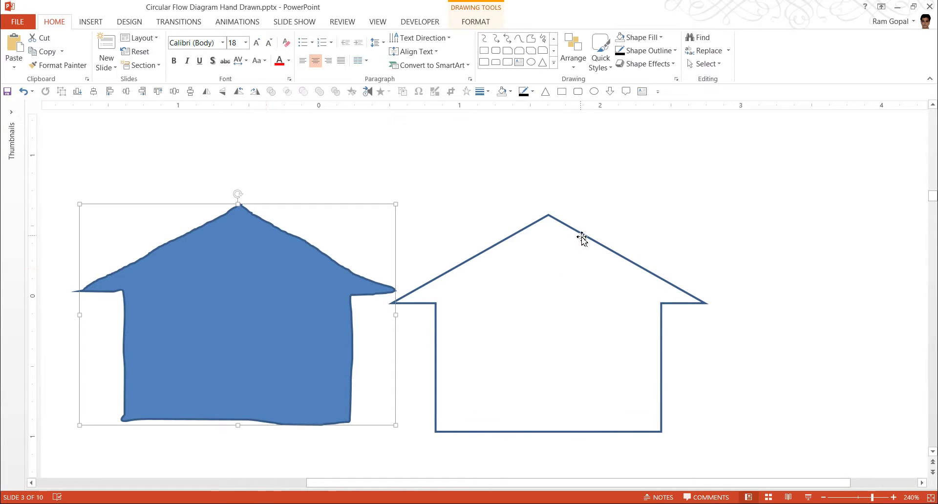
pyautogui.click(581, 238)
pyautogui.press('Delete')
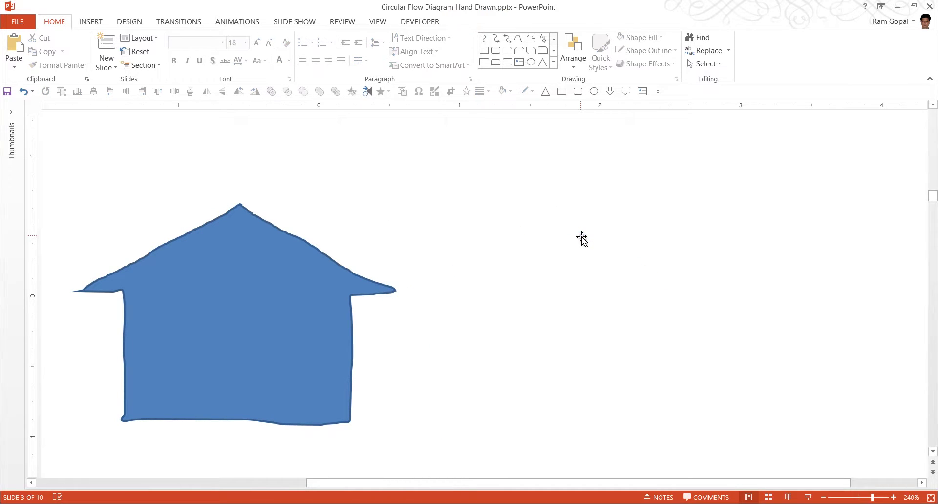
pyautogui.moveTo(262, 264); pyautogui.dragTo(506, 251)
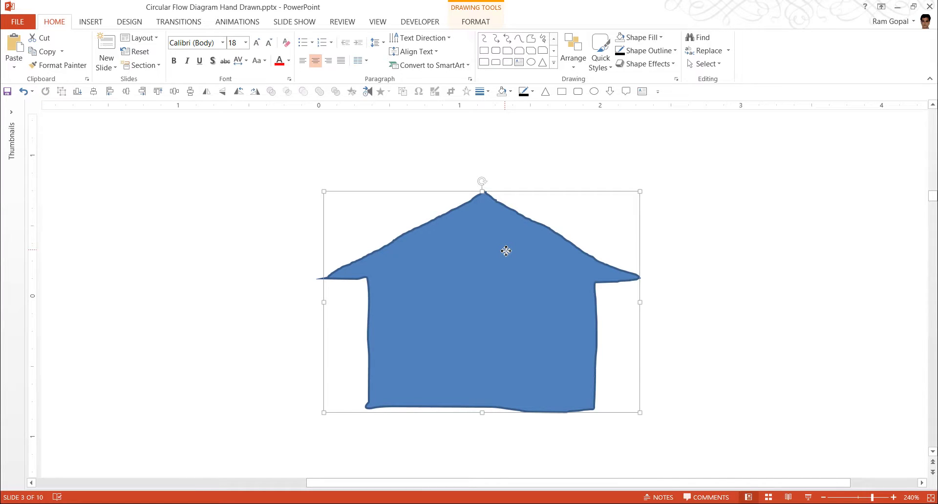
# Enter Edit Points on the house and delete the stray point on its left eave
pyautogui.rightClick(506, 250)
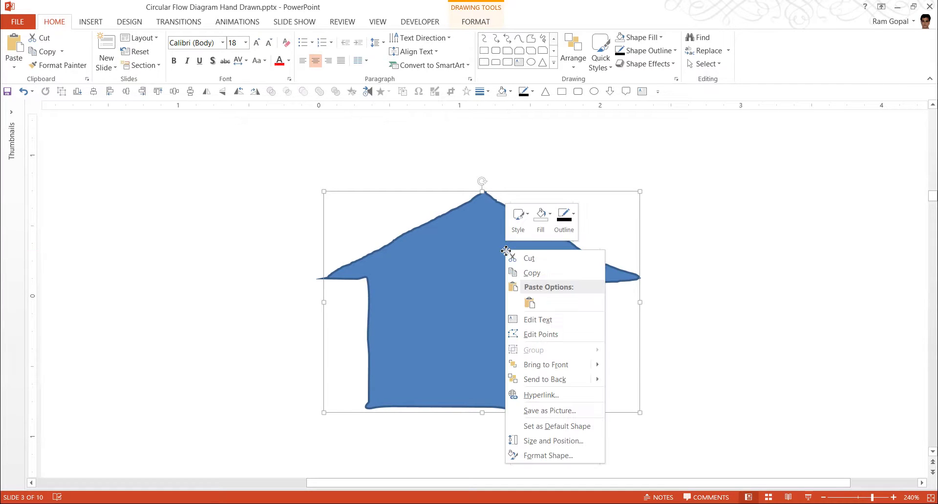
pyautogui.click(551, 341)
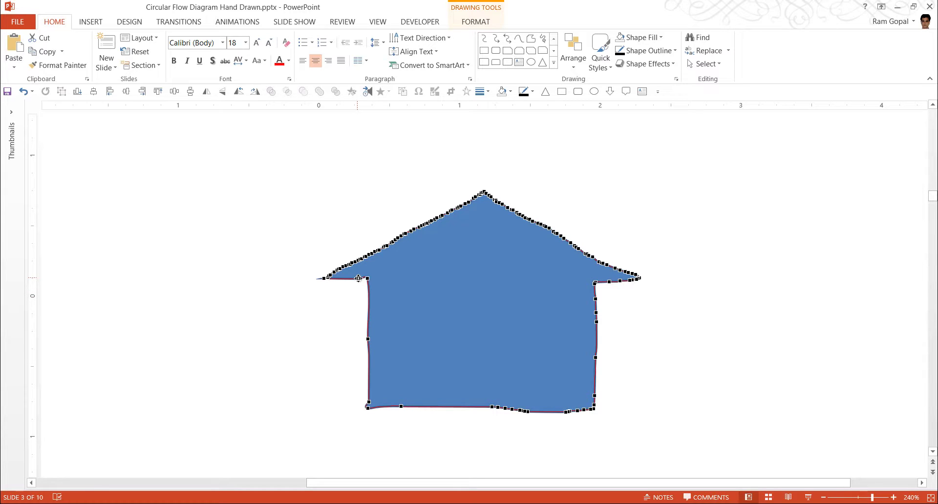
pyautogui.moveTo(358, 278); pyautogui.dragTo(349, 278)
pyautogui.hotkey('ctrl', 'z')
pyautogui.rightClick(326, 279)
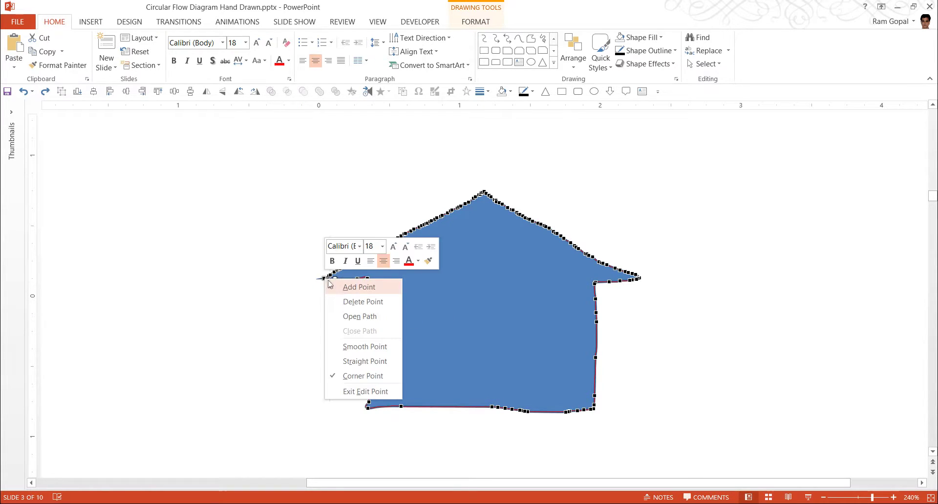
pyautogui.click(362, 304)
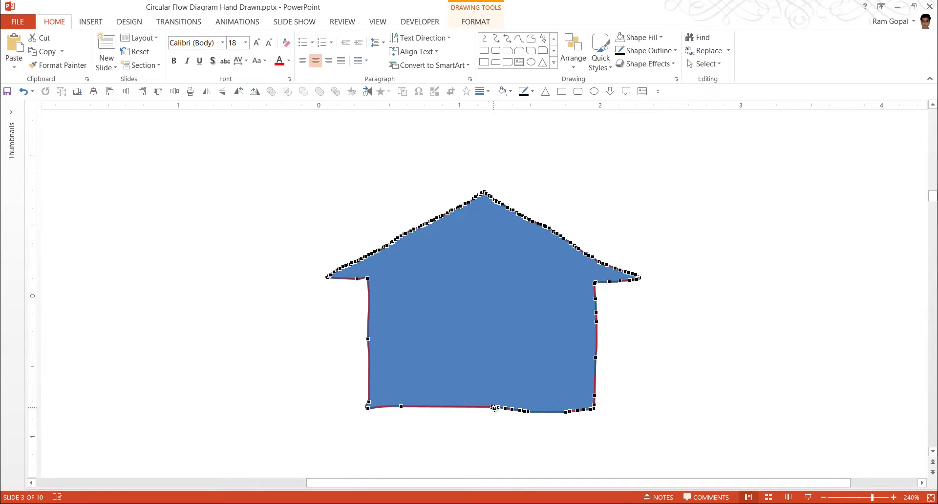
# Delete the stray point on the house's bottom edge and exit point editing
pyautogui.moveTo(492, 407); pyautogui.dragTo(475, 407)
pyautogui.rightClick(529, 412)
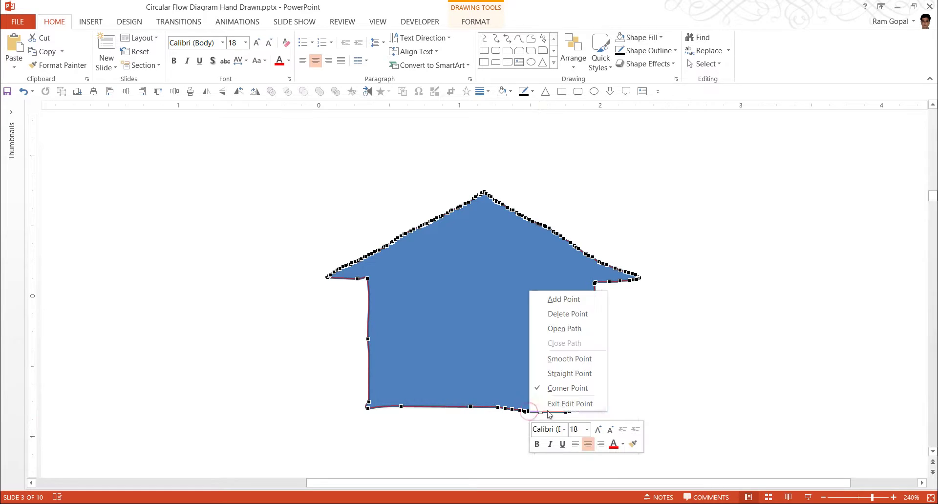
pyautogui.click(581, 313)
pyautogui.click(711, 346)
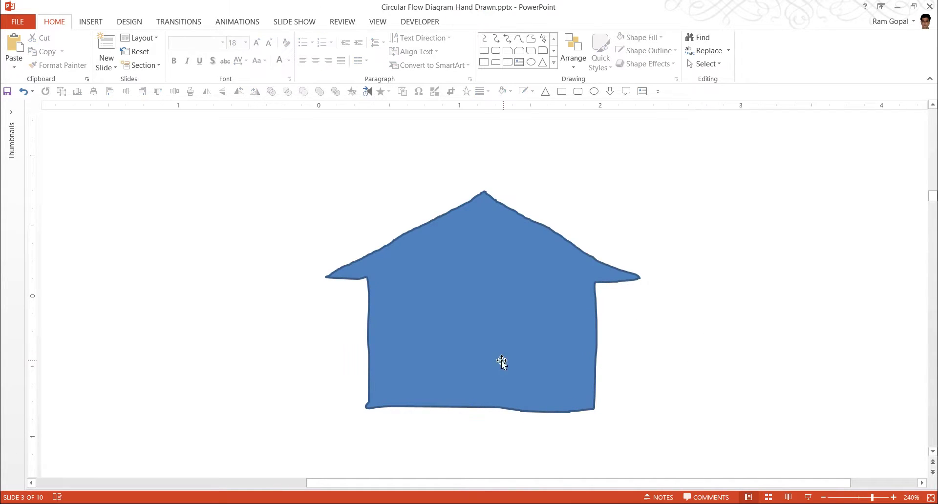
pyautogui.click(516, 321)
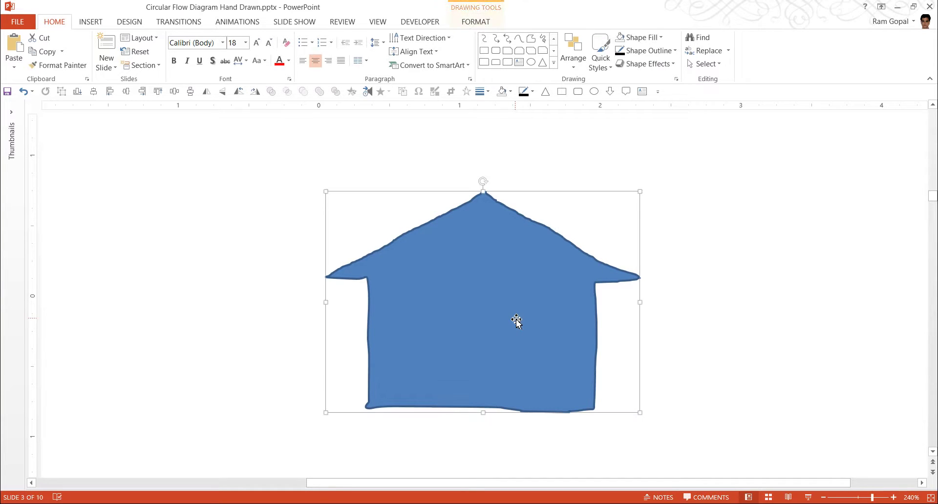
# Set the house to No Fill with a dark grey outline
pyautogui.click(635, 37)
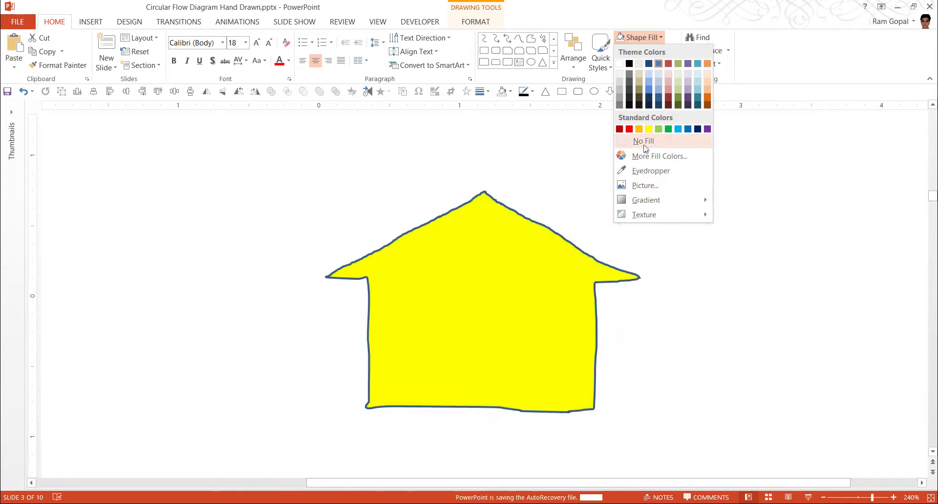
pyautogui.click(637, 140)
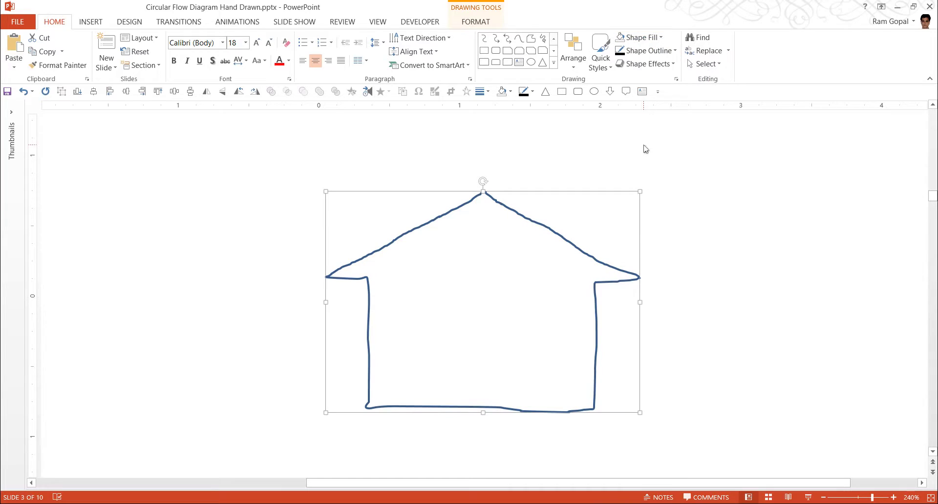
pyautogui.click(642, 53)
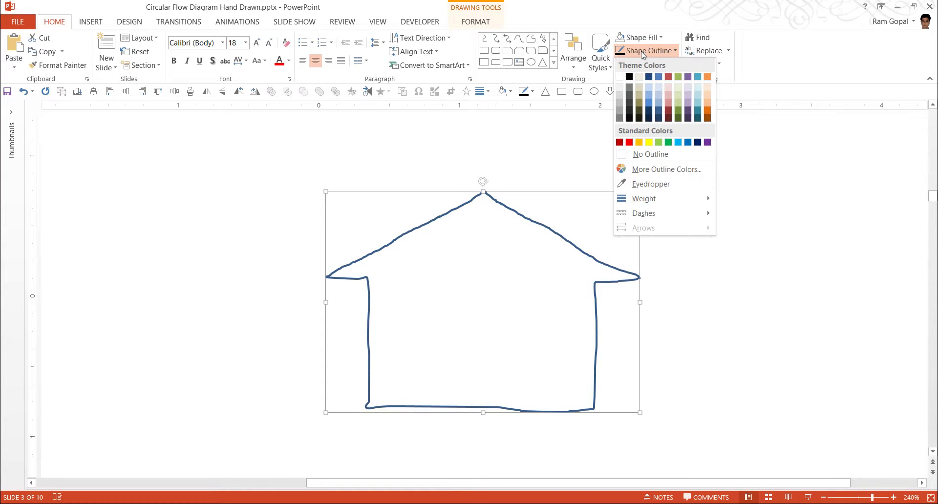
pyautogui.click(629, 104)
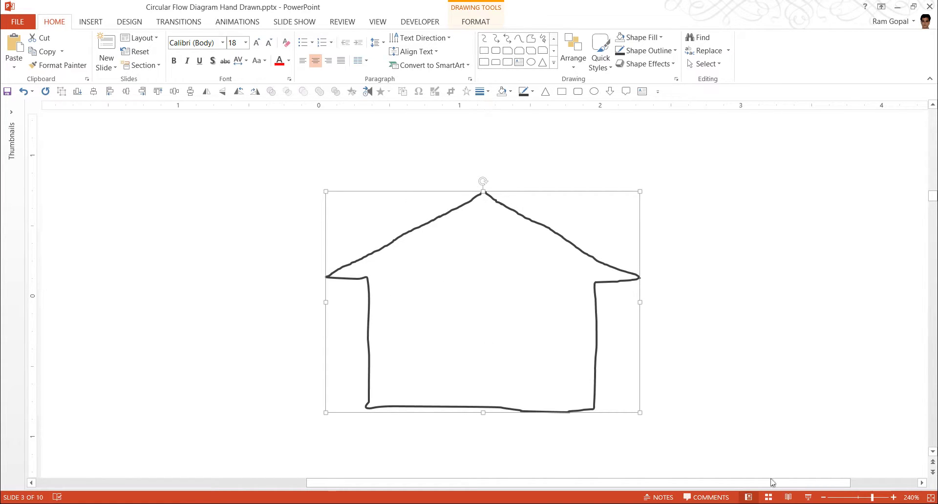
pyautogui.moveTo(930, 500)
# Set the house outline weight to 2¼ pt and move the circle down level beside it
pyautogui.click(930, 497)
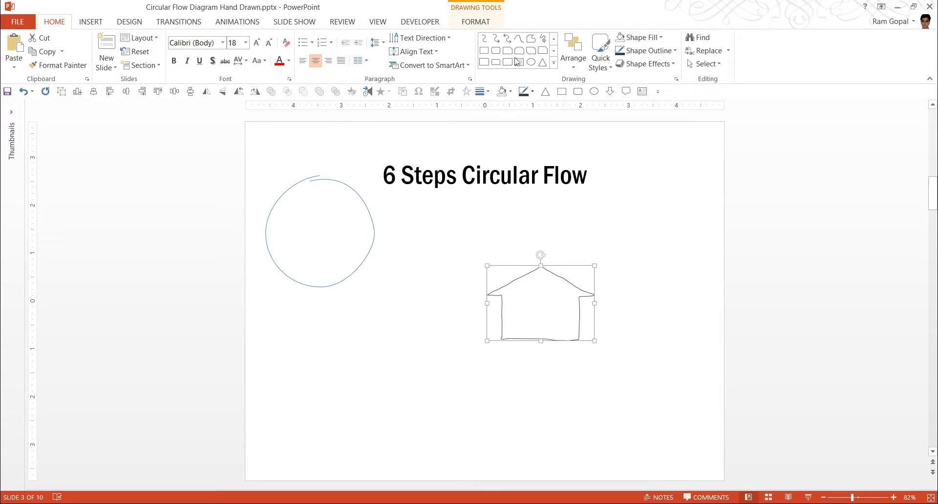
pyautogui.click(481, 92)
pyautogui.click(515, 166)
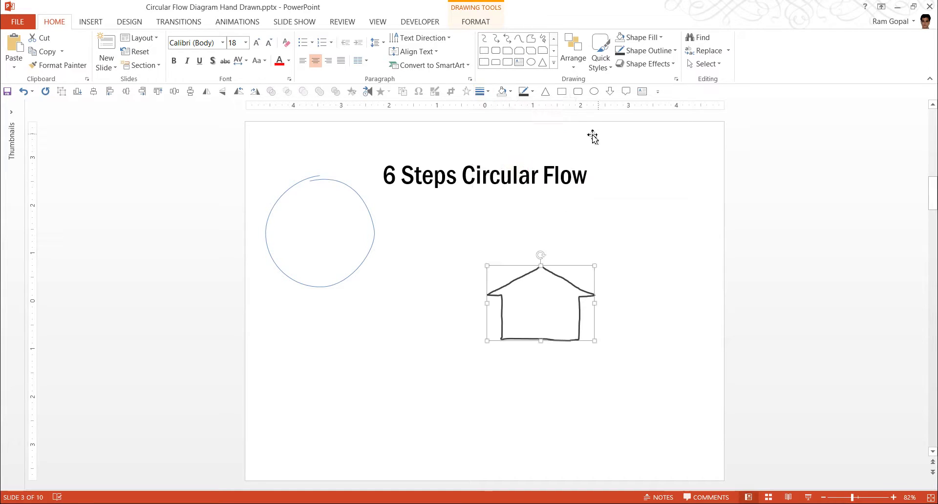
pyautogui.click(642, 51)
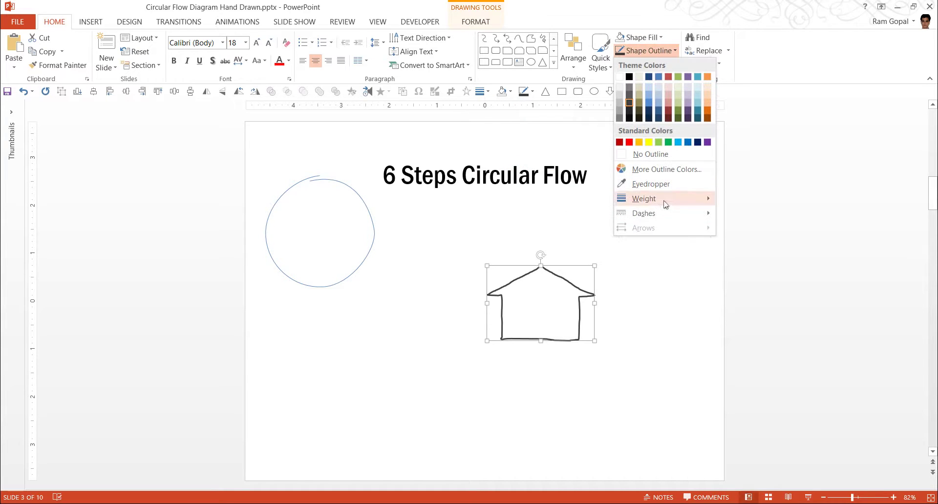
pyautogui.moveTo(662, 200)
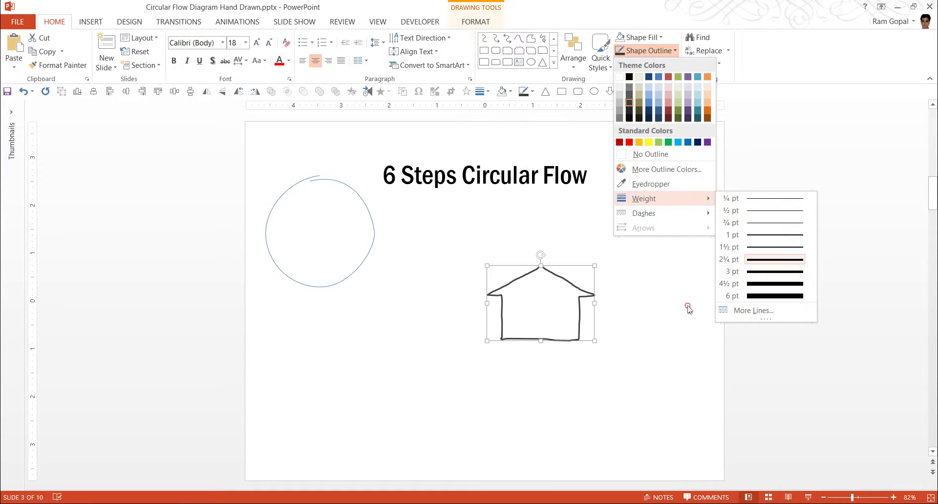
pyautogui.click(762, 271)
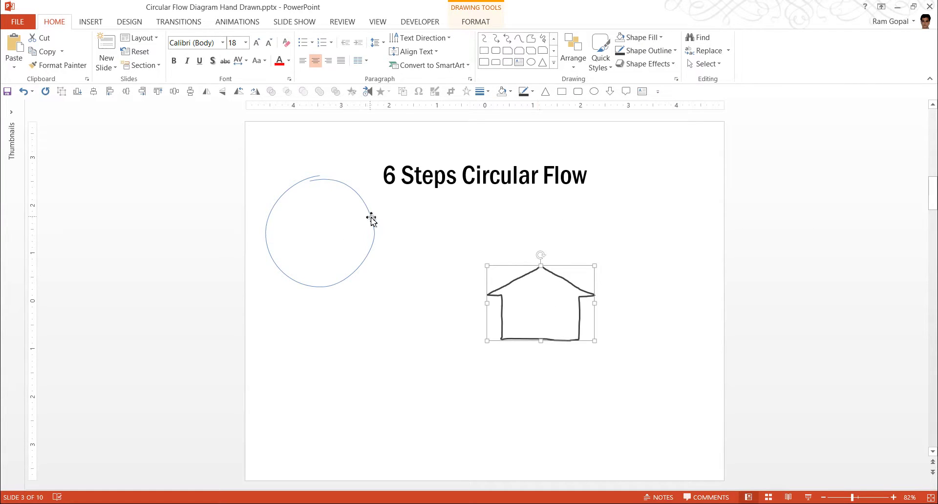
pyautogui.moveTo(372, 218); pyautogui.dragTo(415, 288)
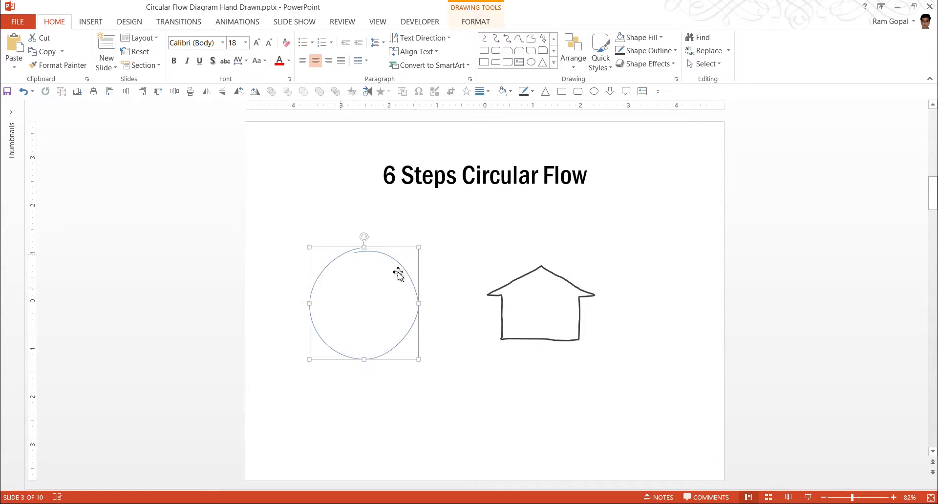
# Copy the house's thick dark outline onto the circle with Format Painter
pyautogui.click(562, 282)
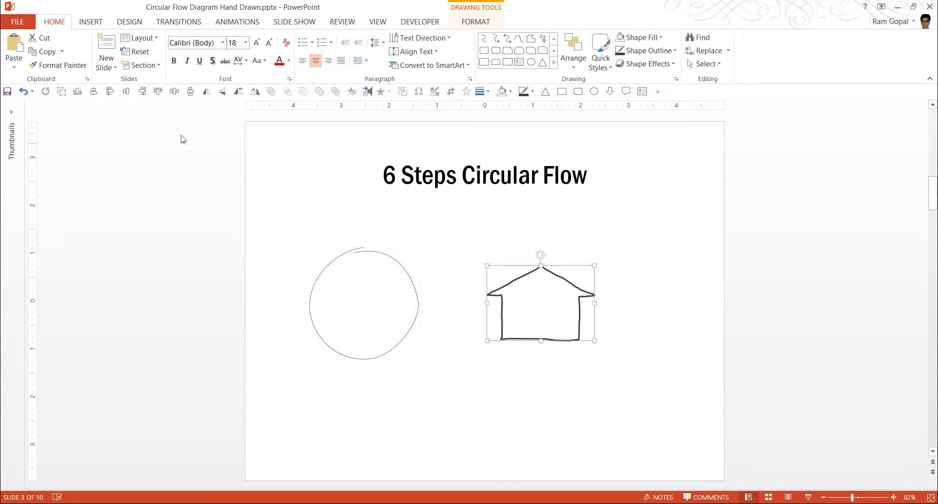
pyautogui.click(58, 65)
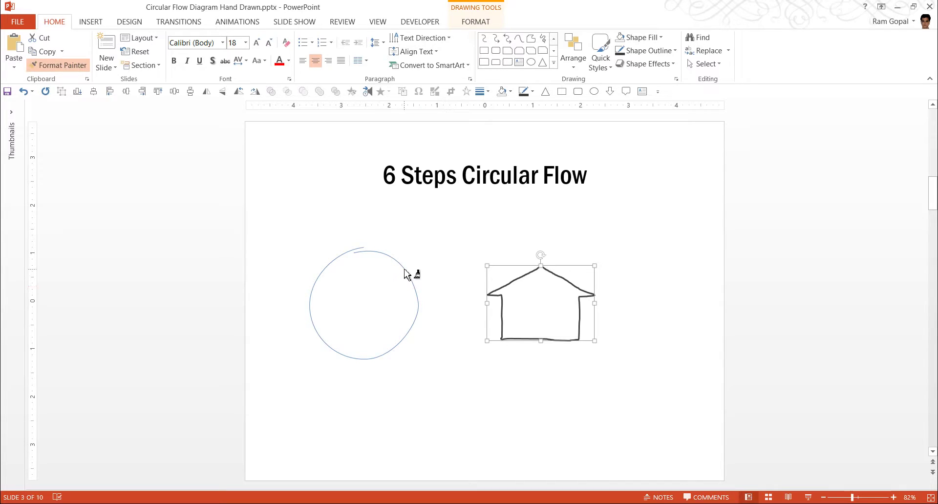
pyautogui.click(418, 293)
pyautogui.click(449, 377)
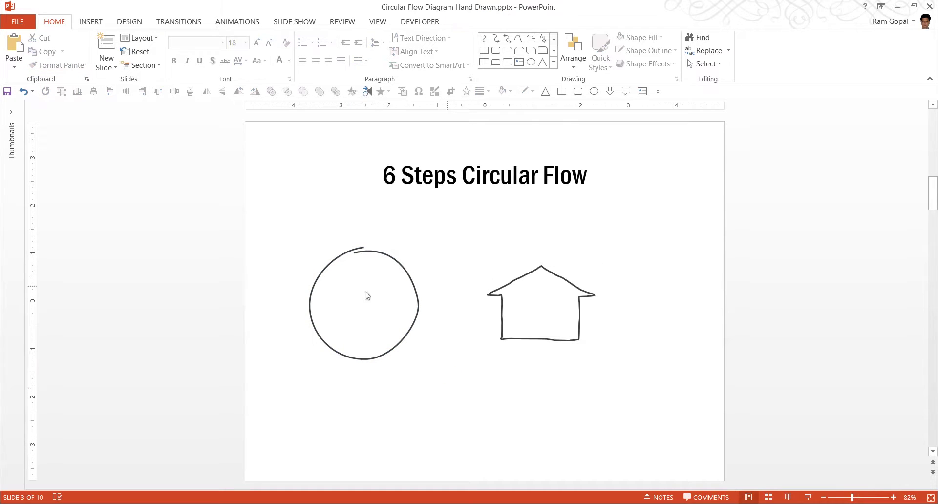
# Move the circle lower and place the house on top of it
pyautogui.moveTo(397, 266); pyautogui.dragTo(423, 312)
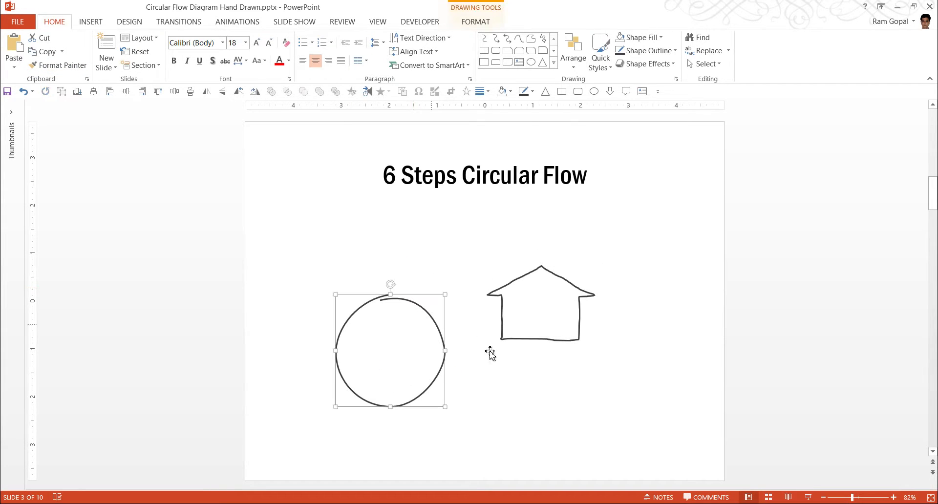
pyautogui.click(559, 279)
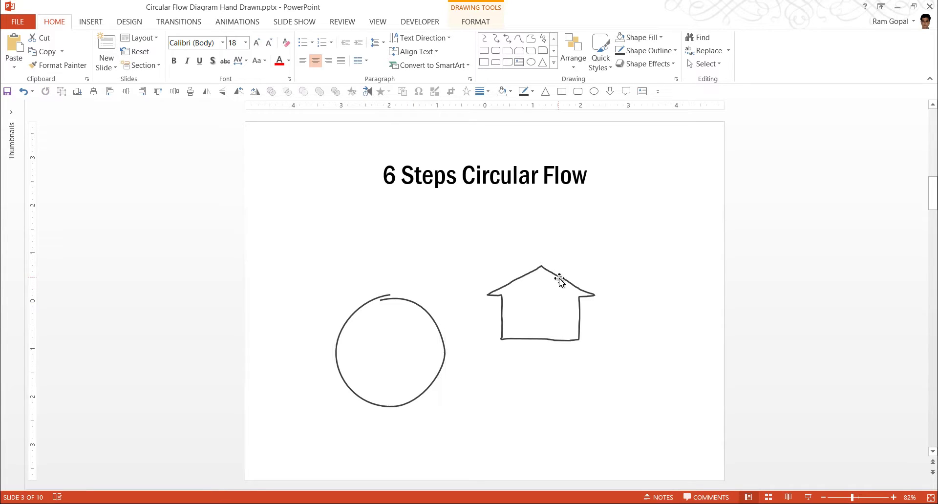
pyautogui.moveTo(559, 279); pyautogui.dragTo(402, 267)
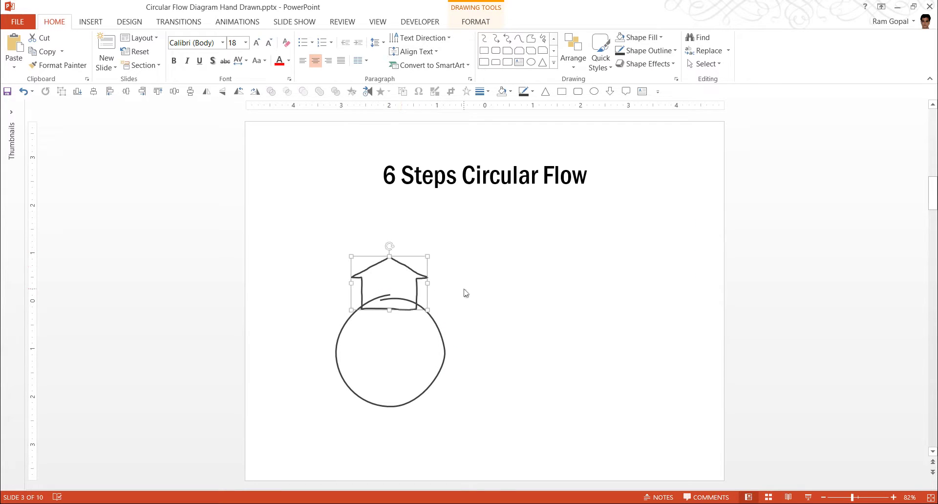
# Send the house behind the circle, fill both white, and centre the house over the circle
pyautogui.rightClick(405, 268)
pyautogui.click(437, 392)
pyautogui.click(639, 37)
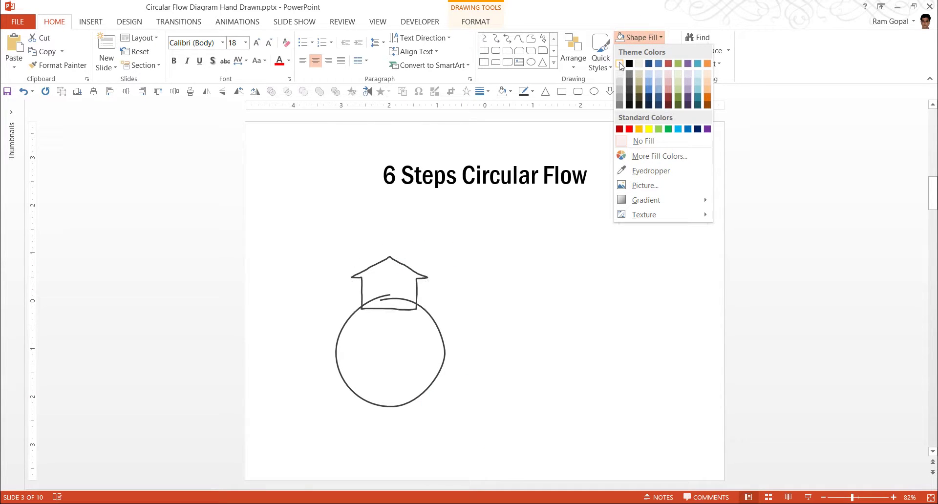
pyautogui.click(620, 65)
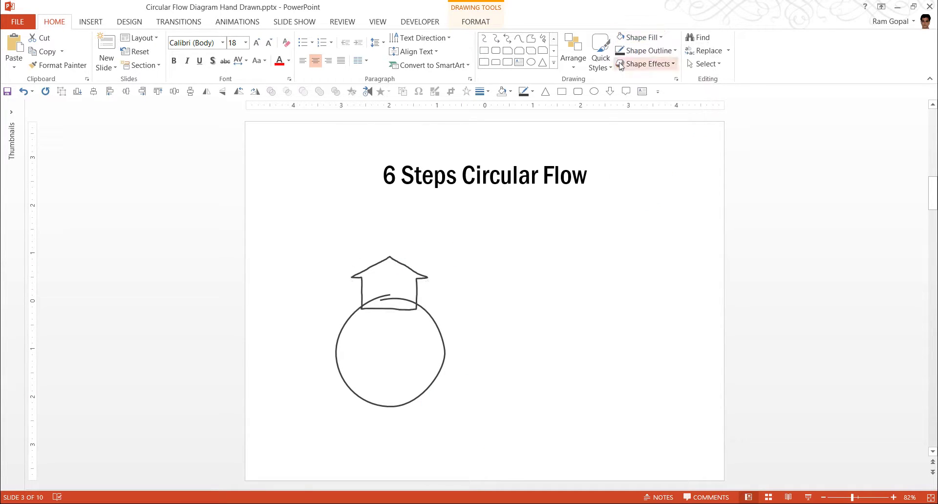
pyautogui.click(443, 336)
pyautogui.click(639, 37)
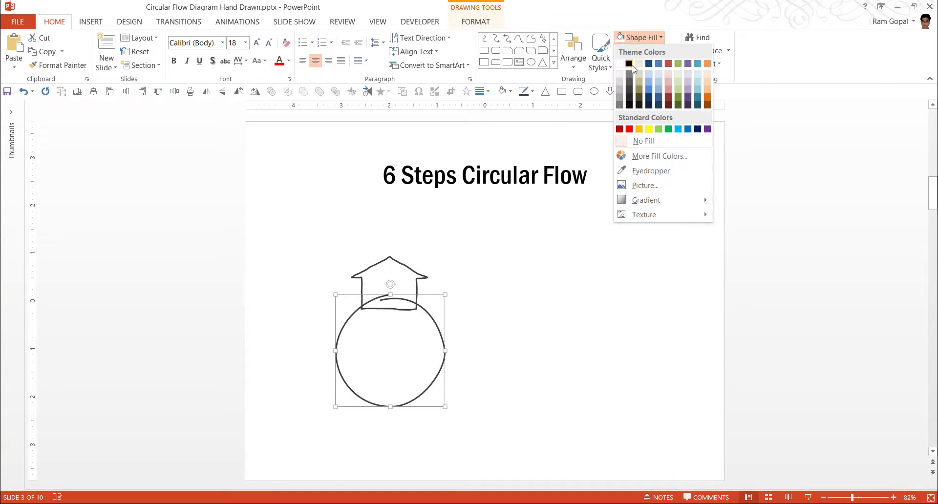
pyautogui.click(619, 63)
pyautogui.click(561, 370)
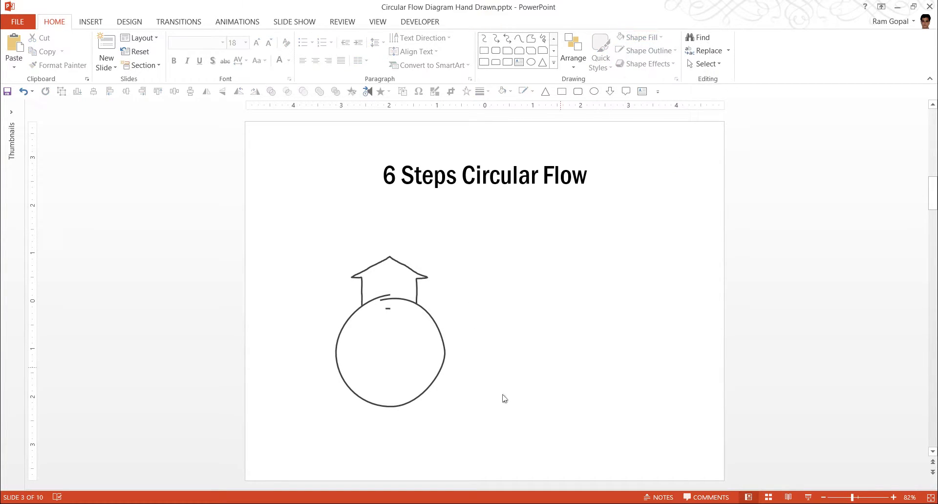
pyautogui.moveTo(417, 285)
pyautogui.mouseDown()
pyautogui.moveTo(422, 270)
pyautogui.moveTo(414, 290)
pyautogui.mouseUp()
# Reshape the circle's top points, then stretch the arrow taller and seat it on the circle
pyautogui.click(401, 325)
pyautogui.rightClick(407, 304)
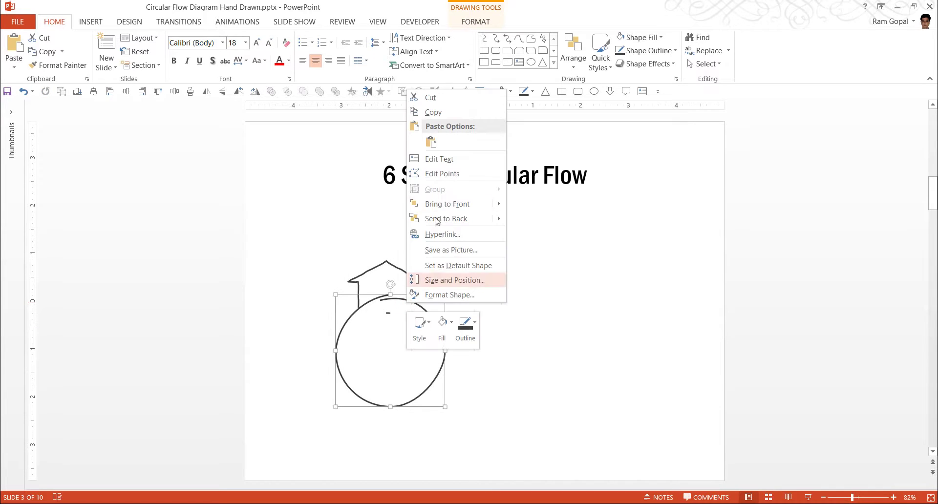
pyautogui.click(436, 175)
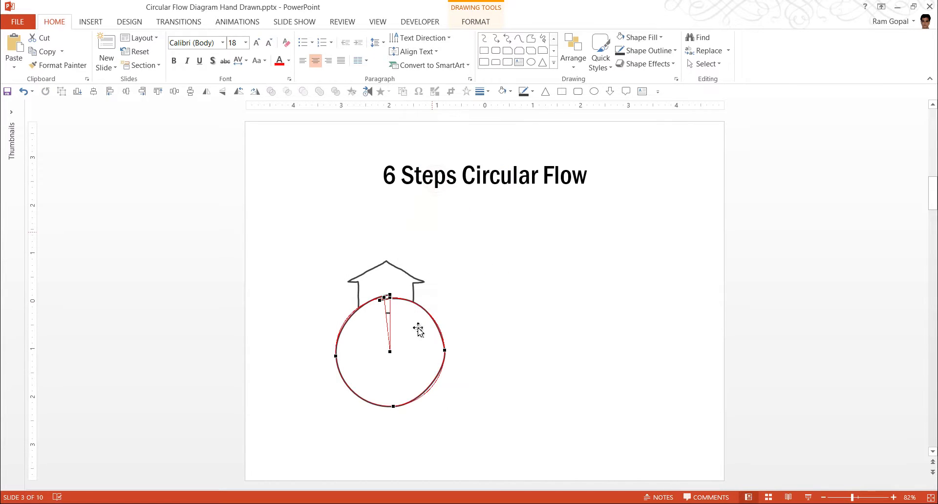
pyautogui.click(389, 316)
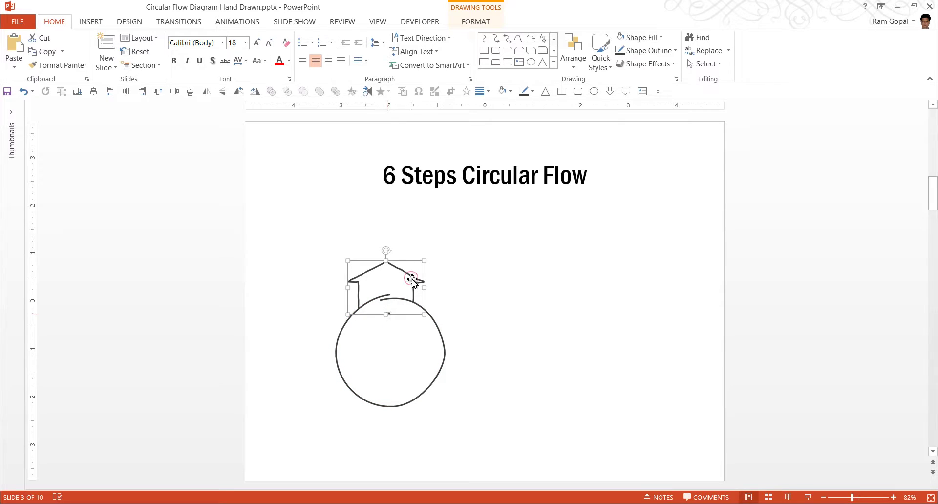
pyautogui.moveTo(413, 274)
pyautogui.mouseDown()
pyautogui.moveTo(442, 265)
pyautogui.moveTo(442, 243)
pyautogui.moveTo(418, 248)
pyautogui.moveTo(414, 320)
pyautogui.moveTo(417, 246)
pyautogui.moveTo(416, 263)
pyautogui.mouseUp()
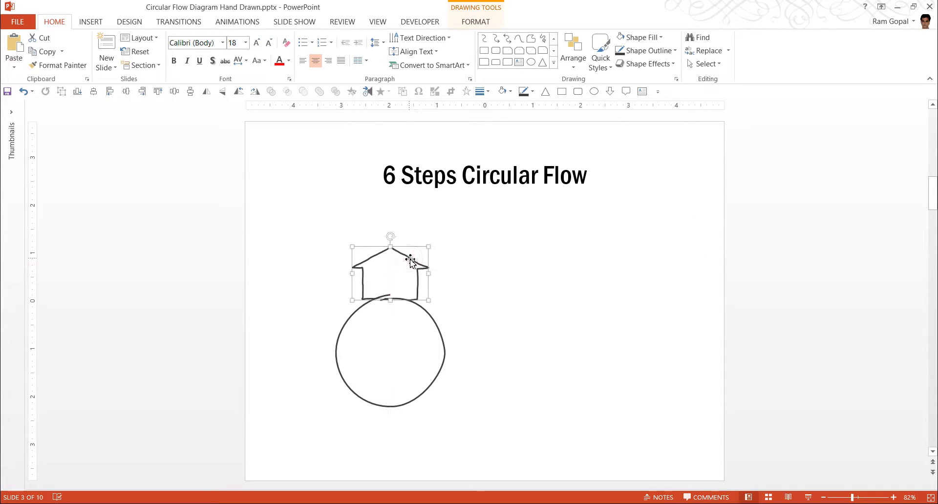
pyautogui.moveTo(390, 300); pyautogui.dragTo(390, 311)
pyautogui.click(462, 312)
pyautogui.moveTo(417, 268); pyautogui.dragTo(416, 274)
# Fill the circle with white again so it hides the house's base
pyautogui.click(437, 330)
pyautogui.click(636, 38)
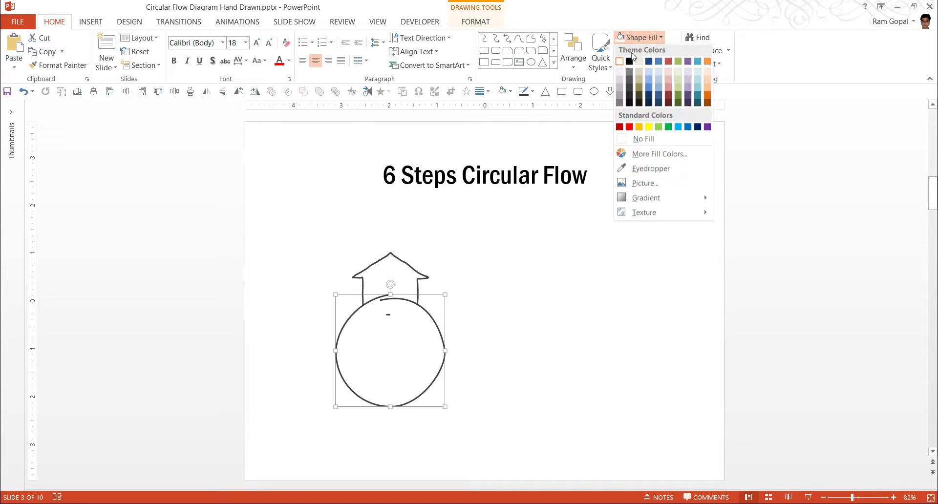
pyautogui.click(619, 61)
pyautogui.click(578, 297)
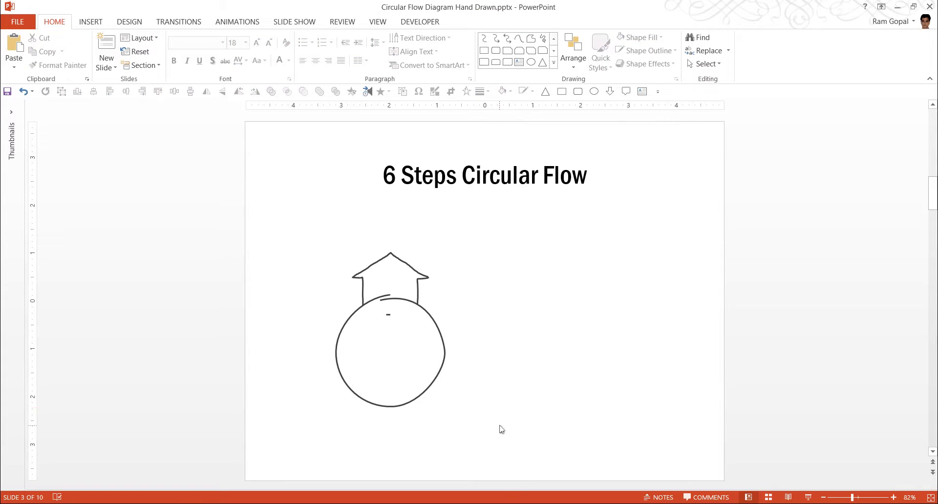
# Group the circle with its arrow, shrink the group, and shift it slightly right
pyautogui.moveTo(490, 440)
pyautogui.mouseDown()
pyautogui.moveTo(425, 434)
pyautogui.moveTo(278, 230)
pyautogui.mouseUp()
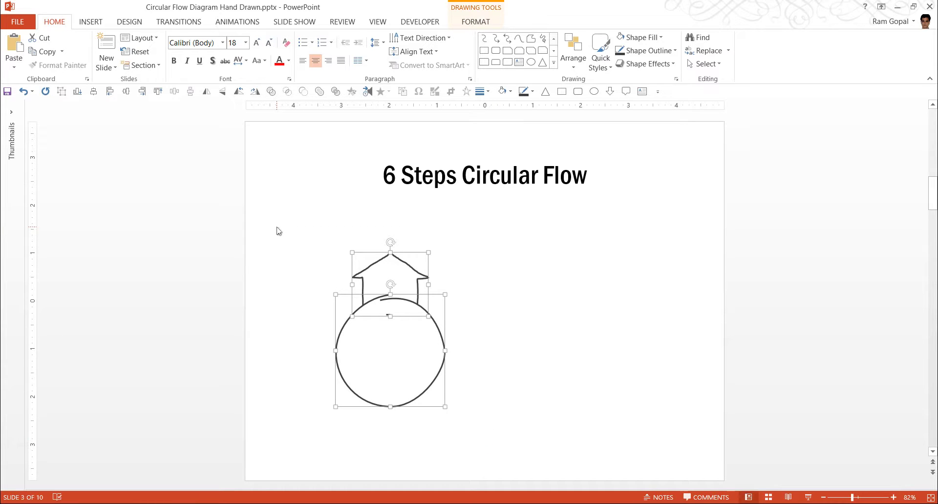
pyautogui.hotkey('ctrl', 'g')
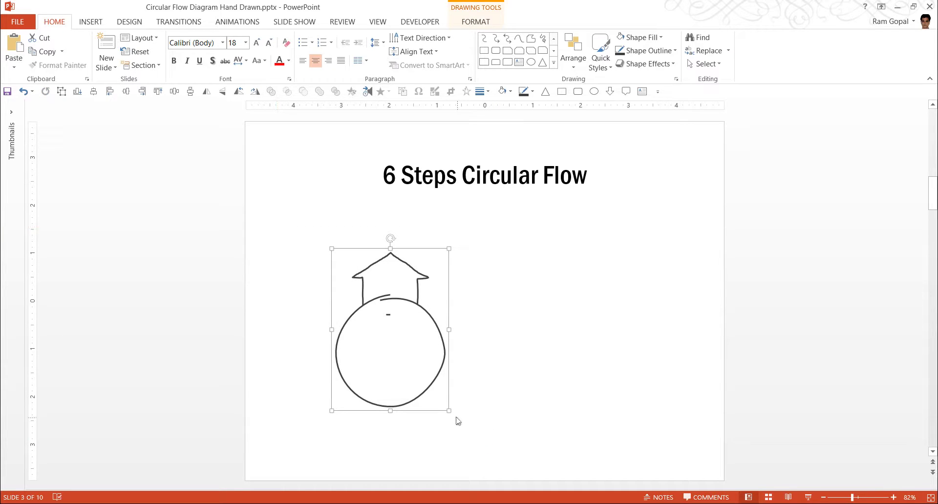
pyautogui.moveTo(448, 409); pyautogui.dragTo(406, 350)
pyautogui.moveTo(396, 293); pyautogui.dragTo(425, 296)
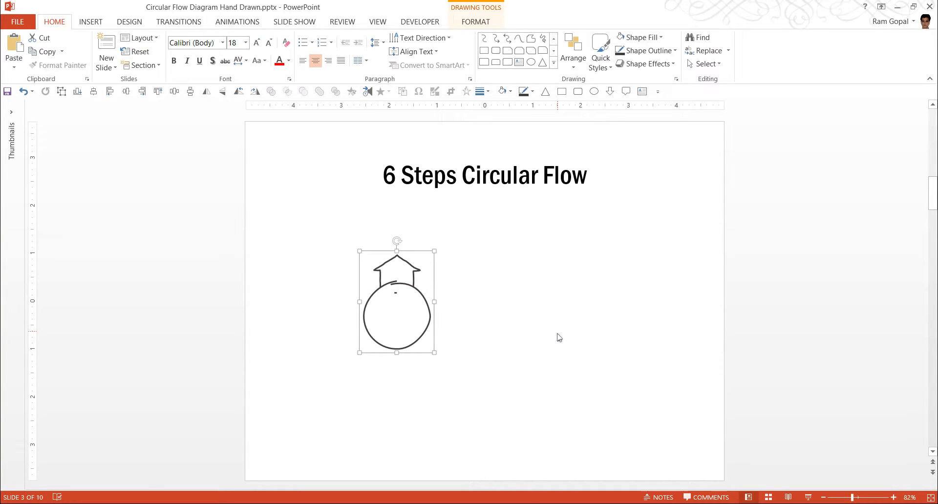
# Make two copies of the group, then rotate and place them under the title
pyautogui.hotkey('ctrl', 'd')
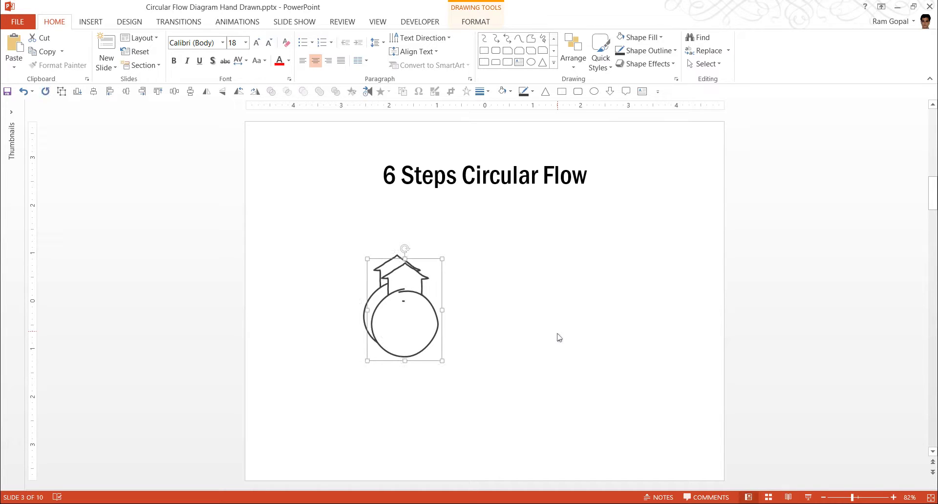
pyautogui.hotkey('ctrl', 'd')
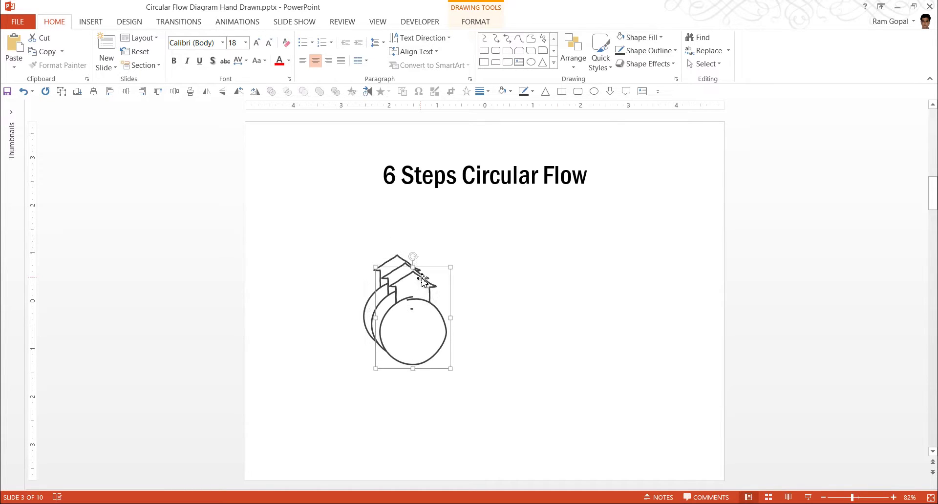
pyautogui.moveTo(422, 281); pyautogui.dragTo(614, 286)
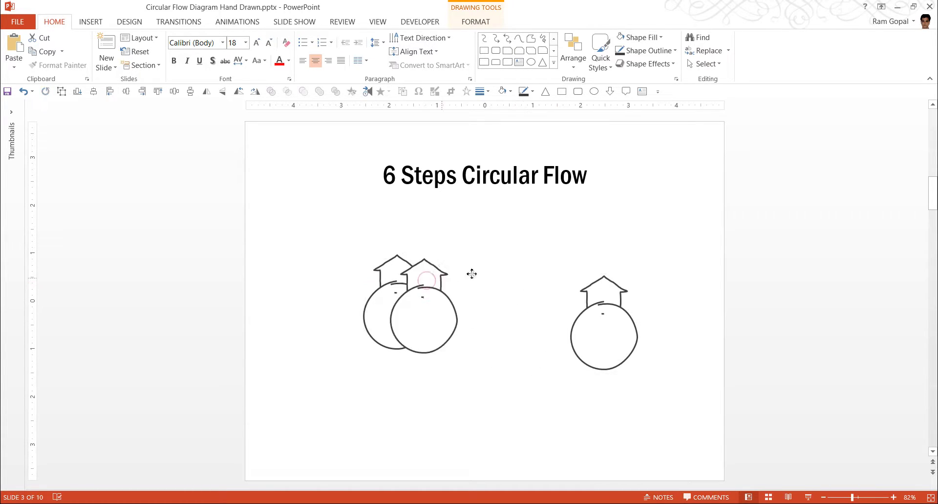
pyautogui.moveTo(488, 271); pyautogui.dragTo(489, 272)
pyautogui.moveTo(477, 236)
pyautogui.mouseDown()
pyautogui.moveTo(513, 239)
pyautogui.moveTo(549, 274)
pyautogui.moveTo(542, 254)
pyautogui.mouseUp()
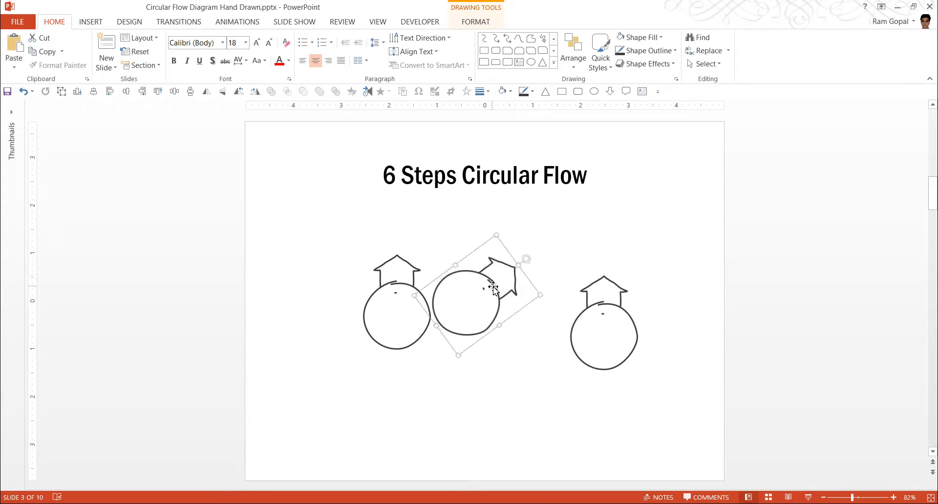
pyautogui.moveTo(492, 289); pyautogui.dragTo(465, 218)
pyautogui.click(600, 285)
pyautogui.moveTo(603, 260); pyautogui.dragTo(670, 390)
pyautogui.moveTo(629, 295); pyautogui.dragTo(553, 202)
# Duplicate the bottom-left arrowed circle, flip it vertically, and move it below the right circle
pyautogui.click(432, 315)
pyautogui.hotkey('ctrl', 'd')
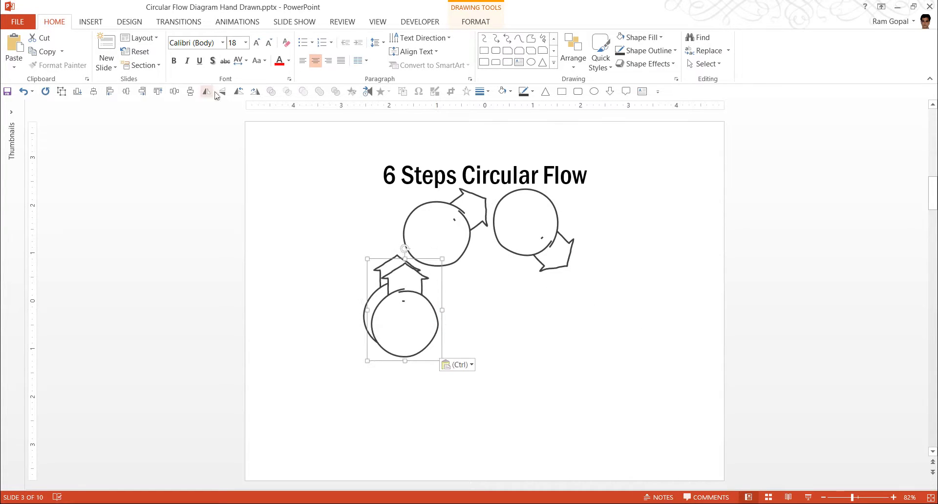
pyautogui.click(572, 53)
pyautogui.moveTo(604, 238)
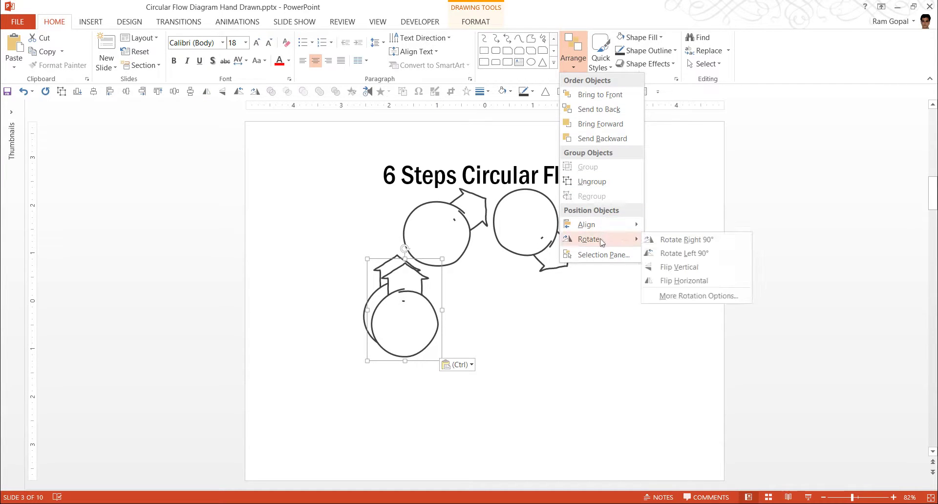
pyautogui.click(681, 267)
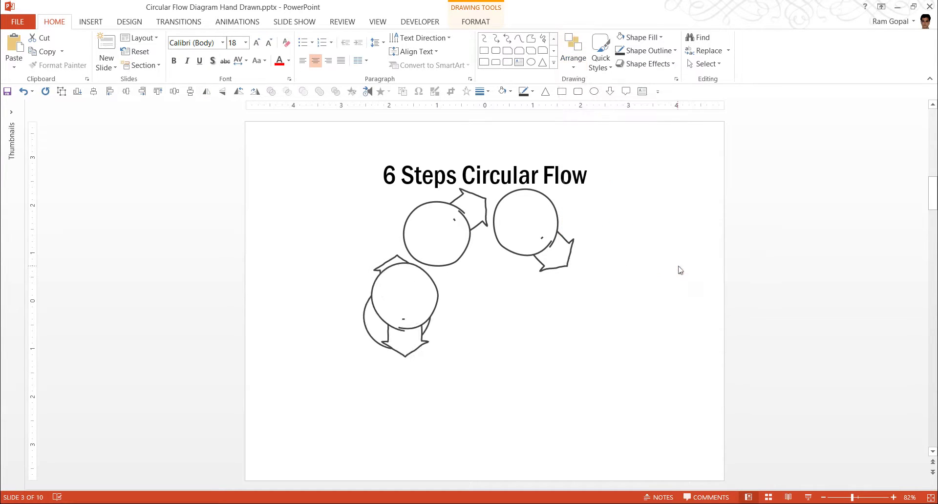
pyautogui.click(432, 289)
pyautogui.moveTo(432, 285); pyautogui.dragTo(592, 292)
# Copy the upper-right circle downward and rotate it so its arrow points lower-left
pyautogui.click(556, 221)
pyautogui.moveTo(557, 221); pyautogui.dragTo(571, 395)
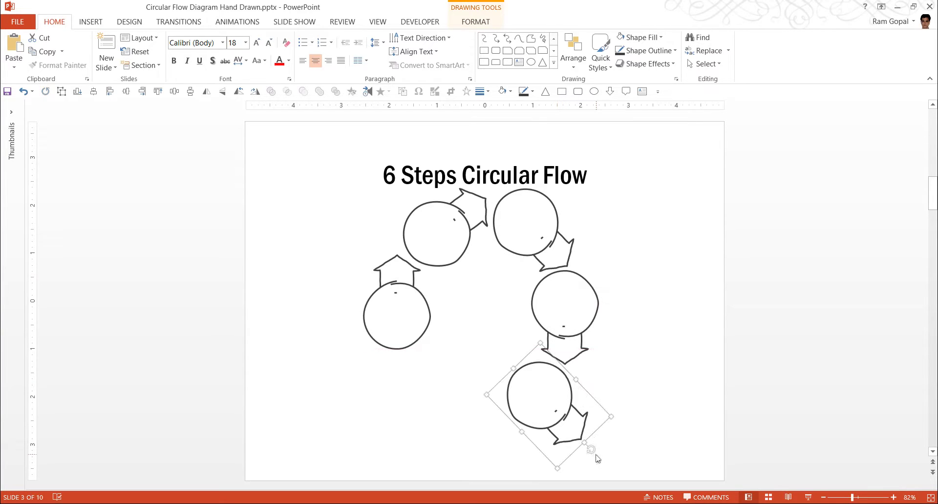
pyautogui.moveTo(594, 451); pyautogui.dragTo(511, 456)
pyautogui.moveTo(573, 391); pyautogui.dragTo(549, 383)
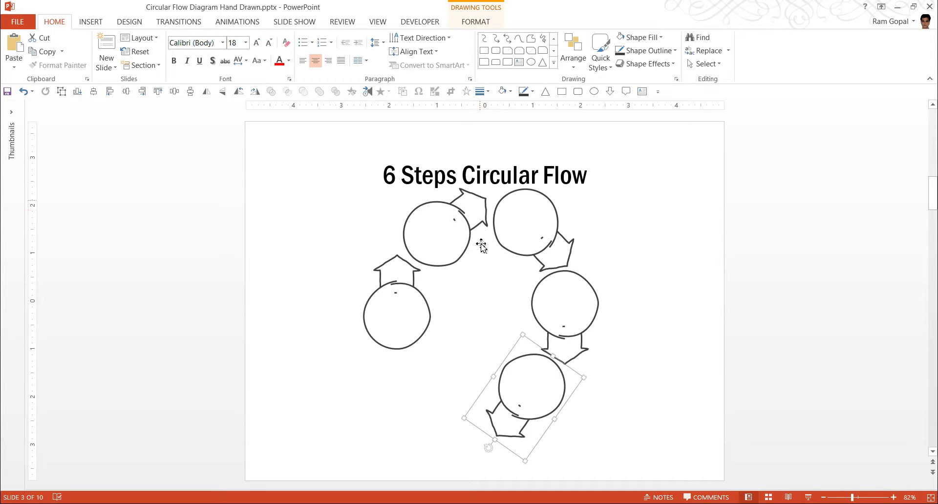
# Copy the rotated circle to the bottom left, then rotate and position it
pyautogui.moveTo(515, 361); pyautogui.dragTo(423, 361)
pyautogui.moveTo(395, 446); pyautogui.dragTo(391, 341)
pyautogui.moveTo(444, 375); pyautogui.dragTo(434, 370)
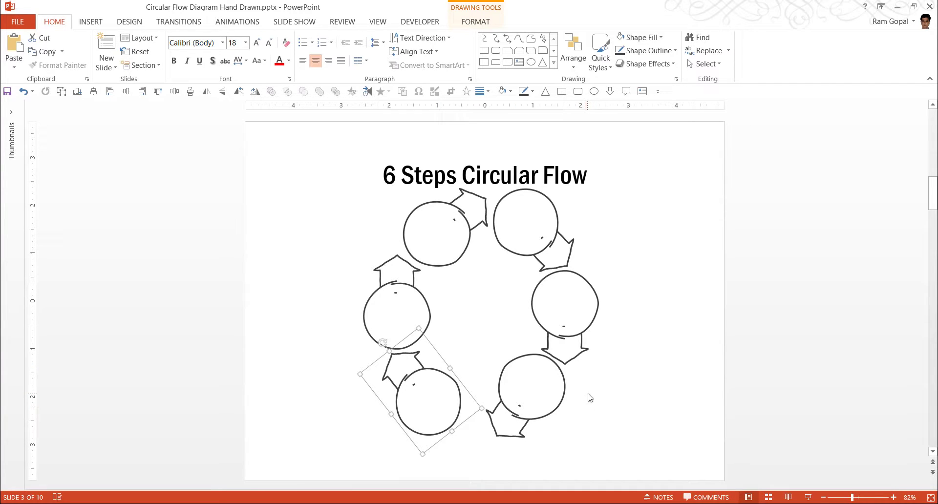
pyautogui.click(630, 426)
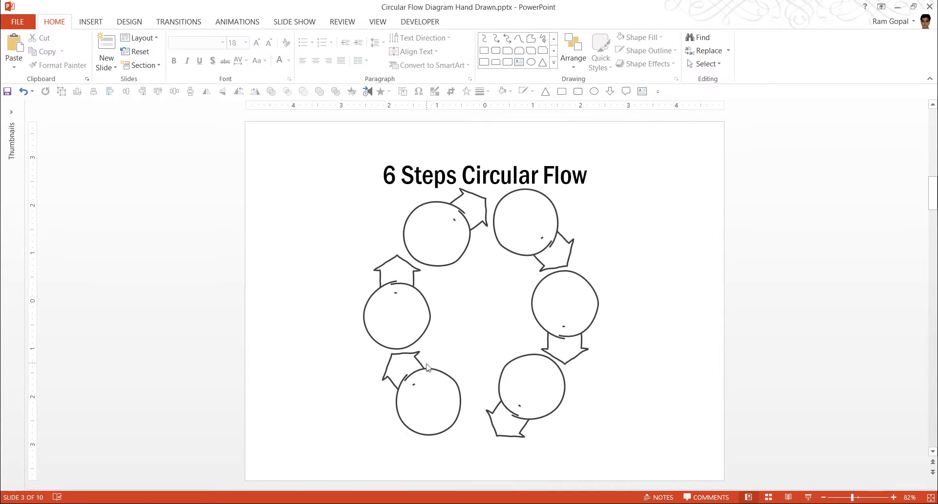
pyautogui.moveTo(425, 369); pyautogui.dragTo(421, 367)
# Rotate the bottom-right circle further clockwise and shift the whole ring down slightly
pyautogui.click(560, 384)
pyautogui.moveTo(490, 446); pyautogui.dragTo(474, 433)
pyautogui.moveTo(644, 473); pyautogui.dragTo(325, 161)
pyautogui.moveTo(557, 226); pyautogui.dragTo(551, 249)
pyautogui.press('Escape')
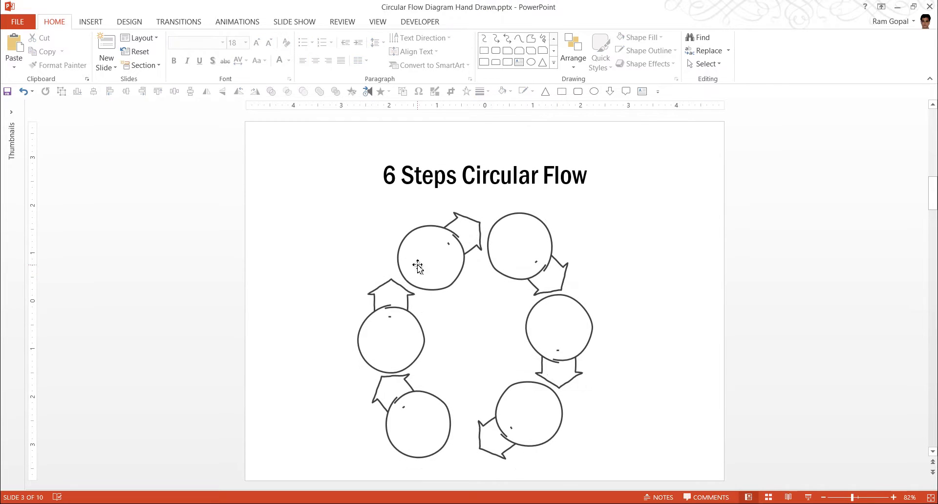
# Adjust the tilt and position of the top-left, top-right and right circles
pyautogui.moveTo(404, 245); pyautogui.dragTo(390, 239)
pyautogui.click(513, 247)
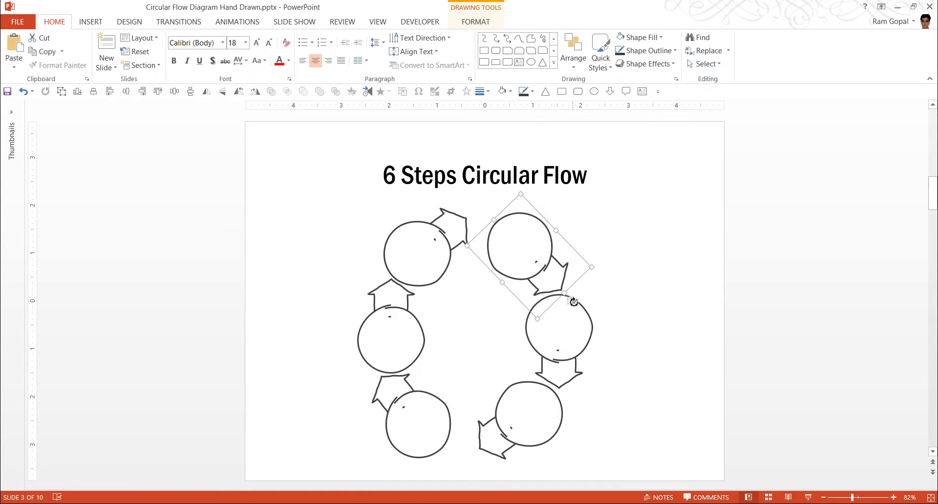
pyautogui.moveTo(573, 302); pyautogui.dragTo(582, 285)
pyautogui.moveTo(543, 239); pyautogui.dragTo(532, 230)
pyautogui.moveTo(580, 303); pyautogui.dragTo(586, 285)
# Fine-tune the position and rotation of the bottom-right and bottom-left circles
pyautogui.moveTo(557, 405); pyautogui.dragTo(562, 385)
pyautogui.moveTo(451, 430); pyautogui.dragTo(480, 422)
pyautogui.moveTo(403, 359); pyautogui.dragTo(393, 366)
pyautogui.moveTo(453, 385); pyautogui.dragTo(448, 382)
pyautogui.click(651, 425)
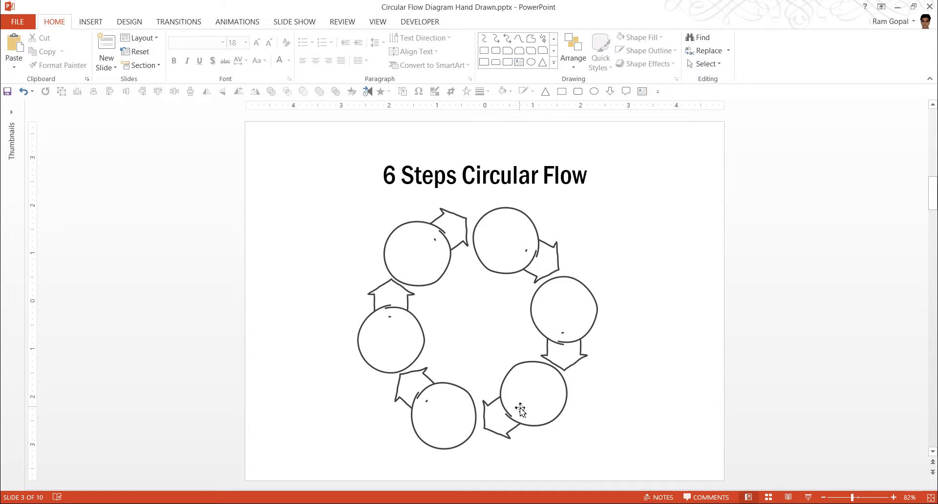
# Draw a small oval inside the top-right circle with no fill and no outline
pyautogui.click(554, 63)
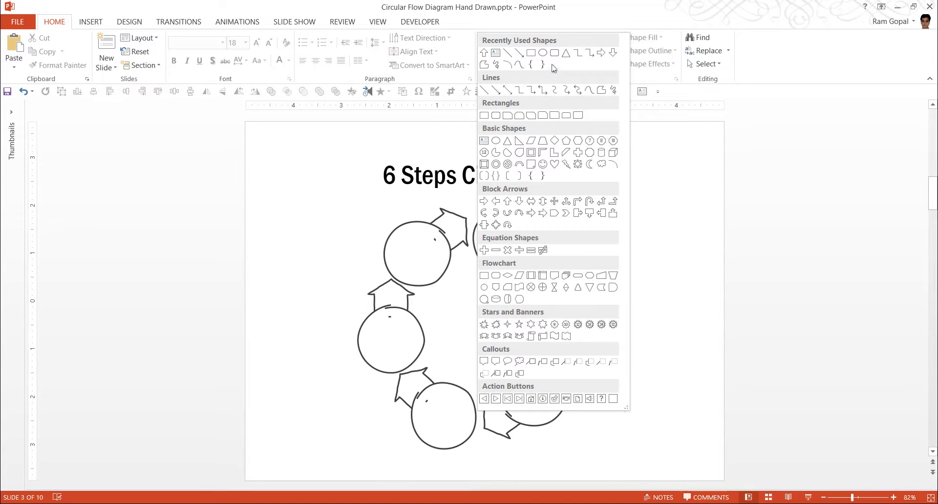
pyautogui.click(542, 52)
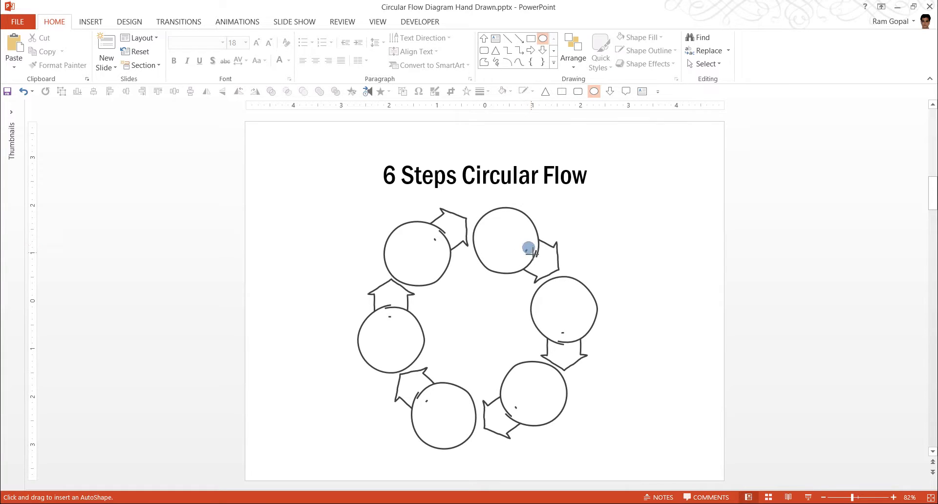
pyautogui.moveTo(530, 253)
pyautogui.mouseDown()
pyautogui.moveTo(519, 245)
pyautogui.moveTo(531, 251)
pyautogui.mouseUp()
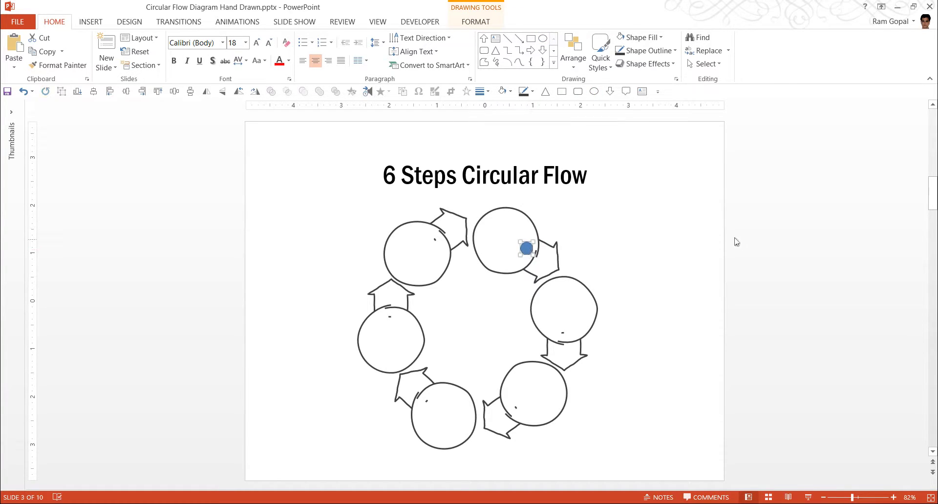
pyautogui.click(639, 38)
pyautogui.click(637, 146)
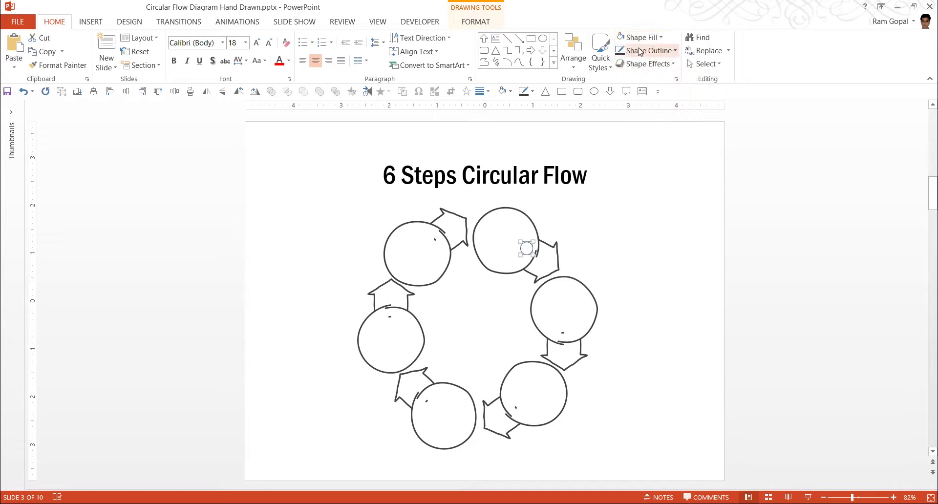
pyautogui.click(639, 51)
pyautogui.click(651, 153)
pyautogui.click(650, 209)
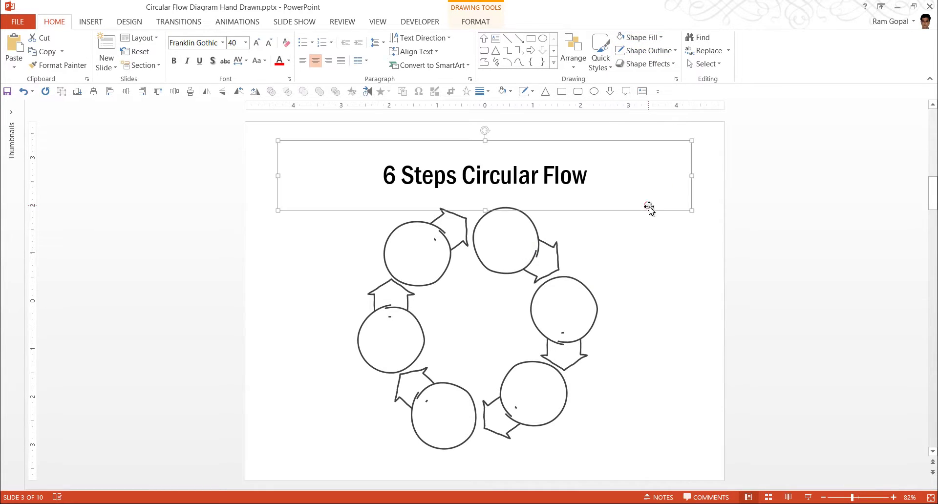
# Move the invisible oval into the left circle, undoing an accidental stretch
pyautogui.click(528, 249)
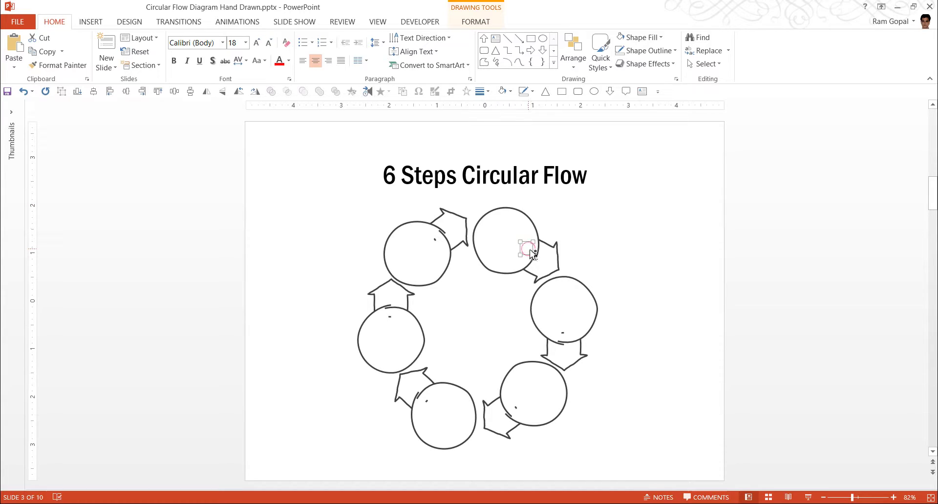
pyautogui.moveTo(533, 253); pyautogui.dragTo(437, 413)
pyautogui.hotkey('ctrl', 'z')
pyautogui.press('Escape')
pyautogui.moveTo(395, 320); pyautogui.dragTo(435, 241)
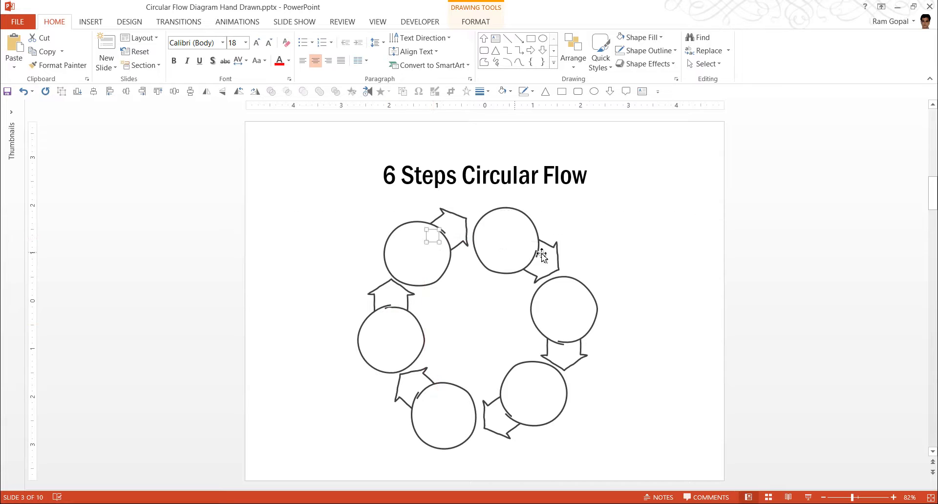
pyautogui.click(697, 270)
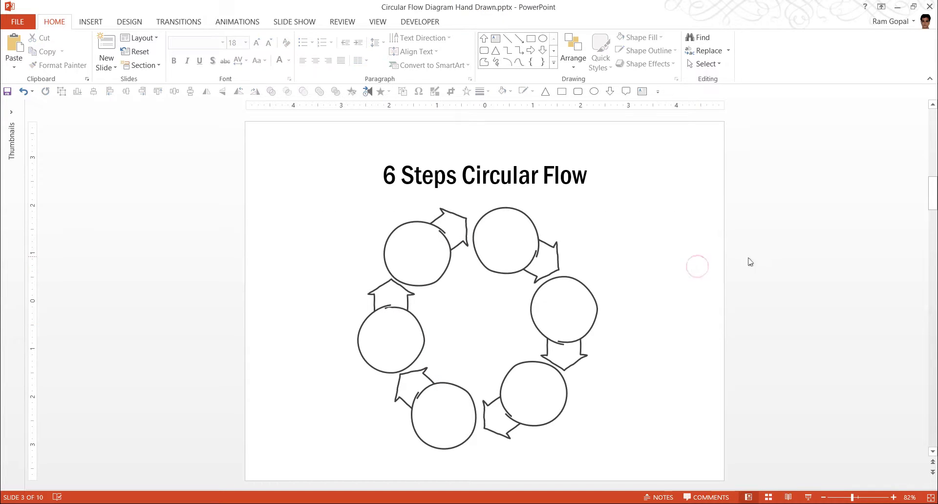
# Outline the top-right circle dark red, the right circle green, and the lower-right circle orange
pyautogui.click(525, 218)
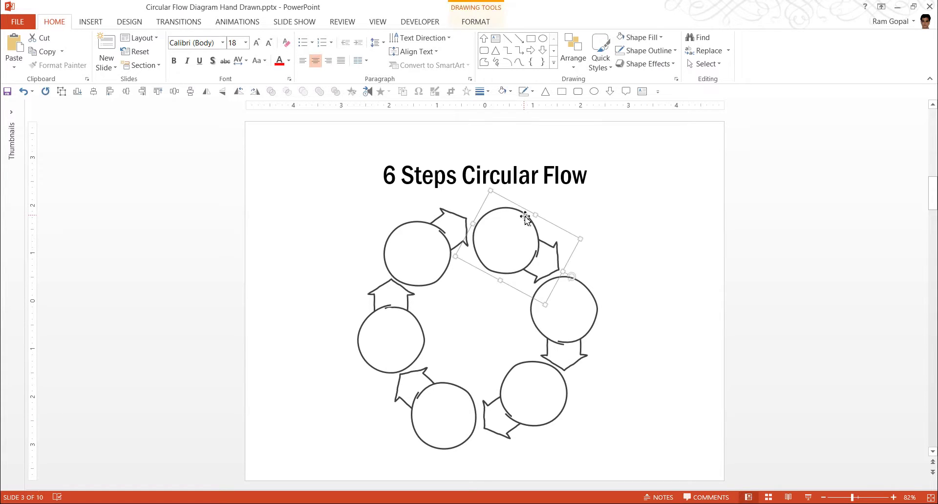
pyautogui.click(663, 52)
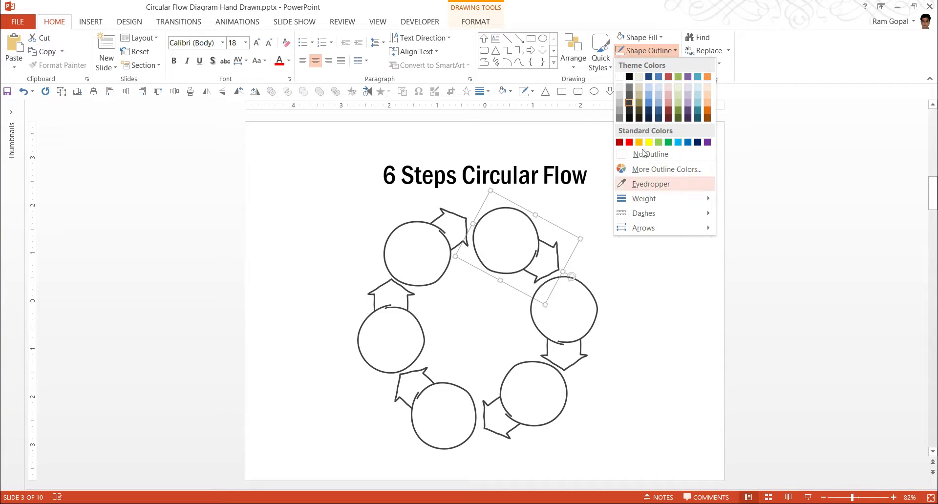
pyautogui.click(668, 111)
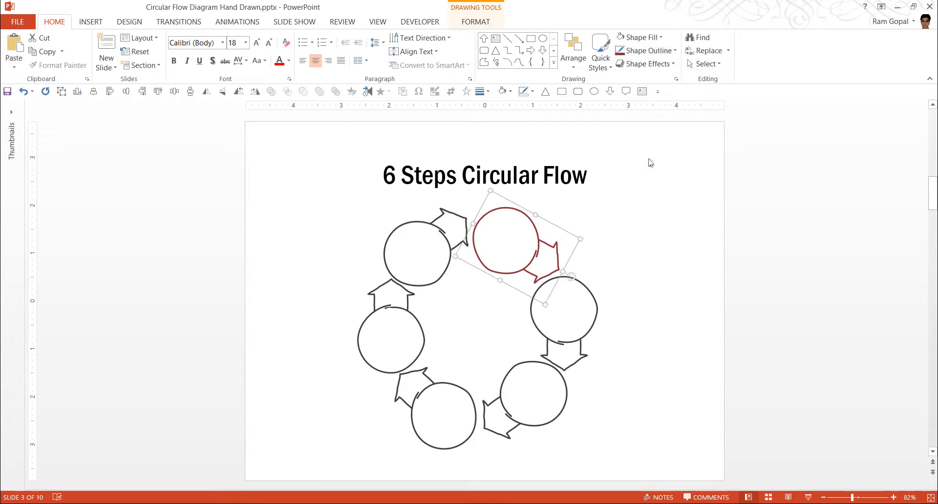
pyautogui.click(594, 311)
pyautogui.click(649, 51)
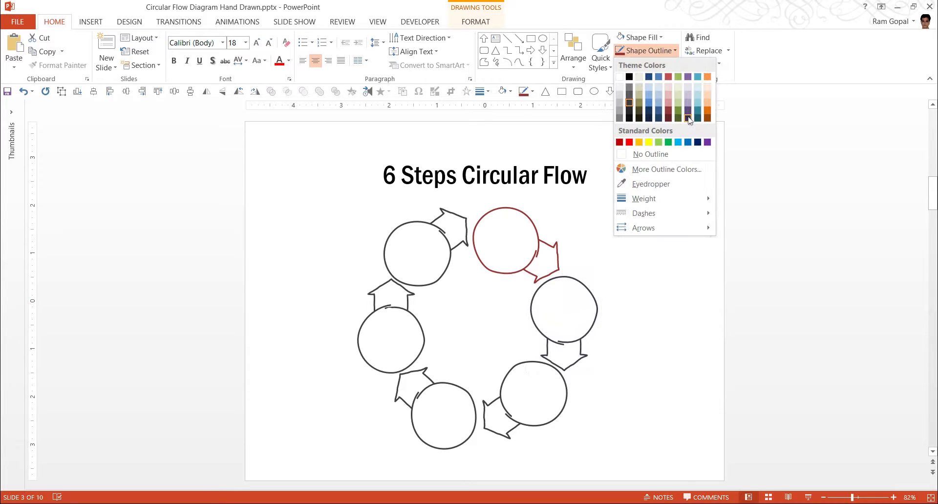
pyautogui.click(677, 112)
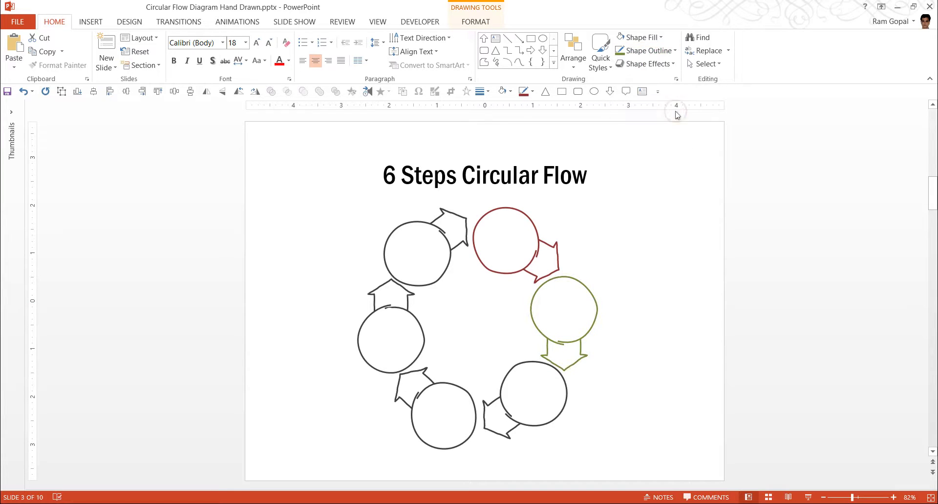
pyautogui.click(562, 414)
pyautogui.click(641, 42)
pyautogui.click(648, 35)
pyautogui.click(655, 51)
pyautogui.click(708, 112)
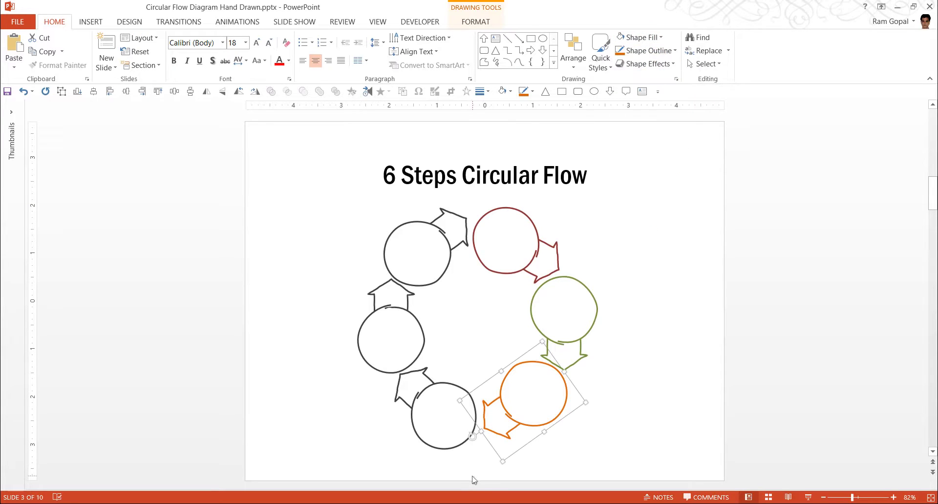
# Outline the bottom circle blue, the left circle olive, and the top-left circle purple
pyautogui.click(453, 392)
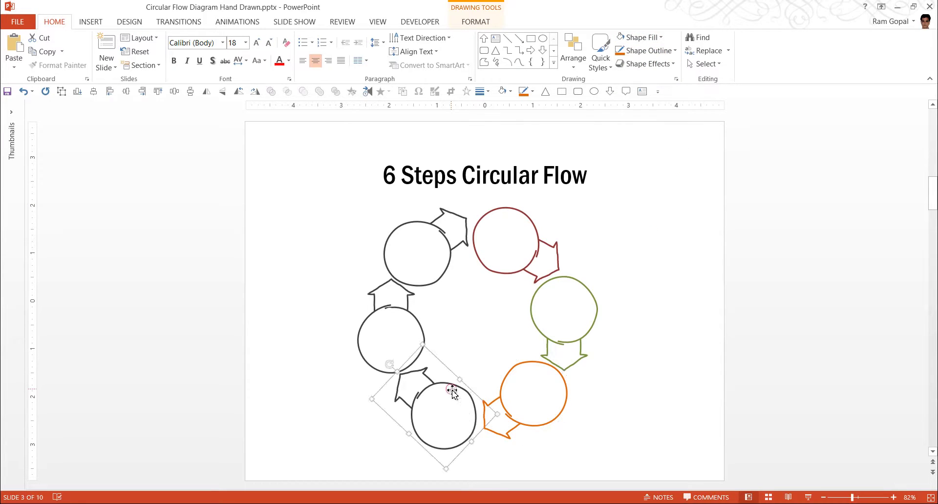
pyautogui.click(652, 50)
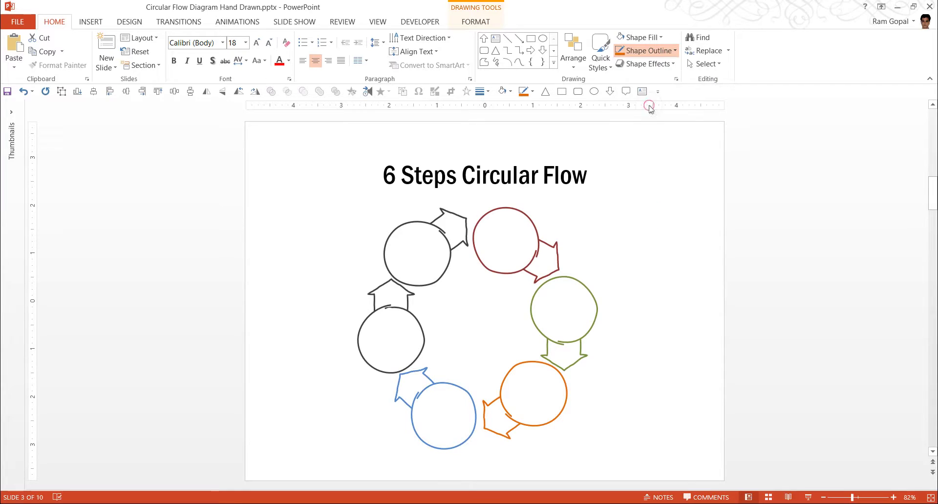
pyautogui.click(649, 106)
pyautogui.click(410, 321)
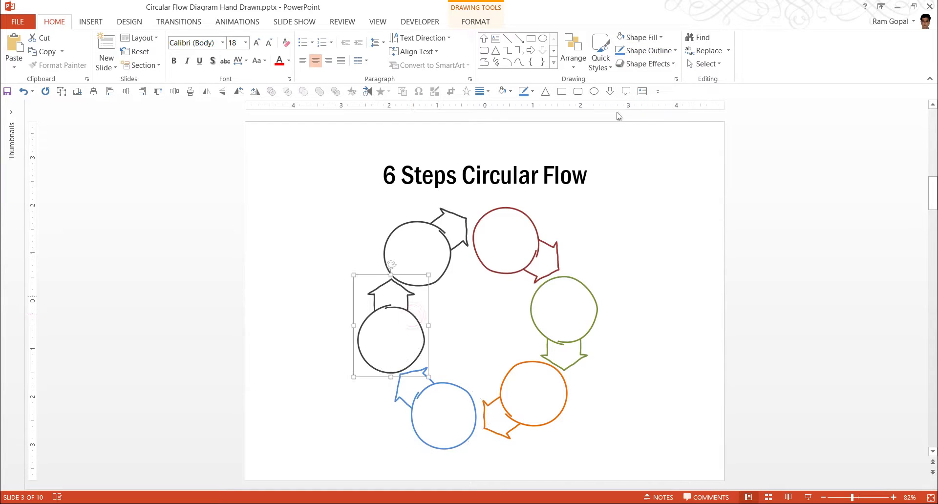
pyautogui.click(651, 49)
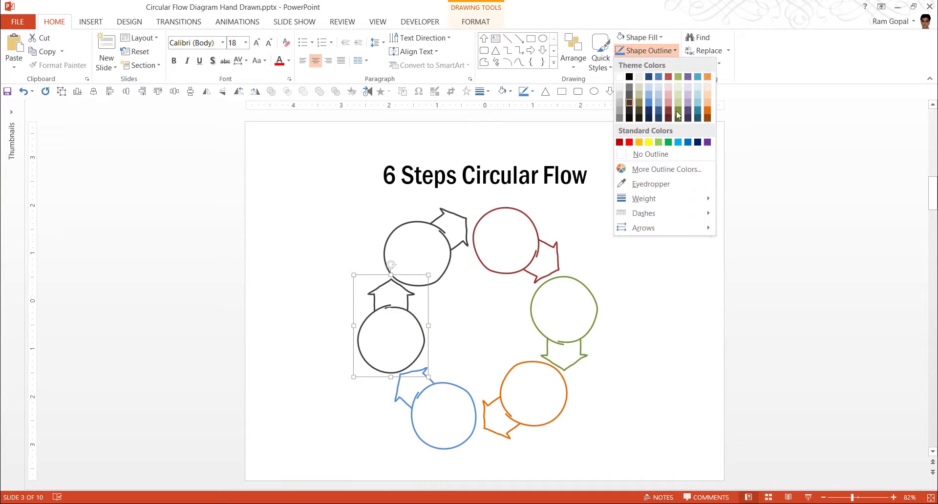
pyautogui.click(644, 107)
pyautogui.click(447, 241)
pyautogui.click(649, 50)
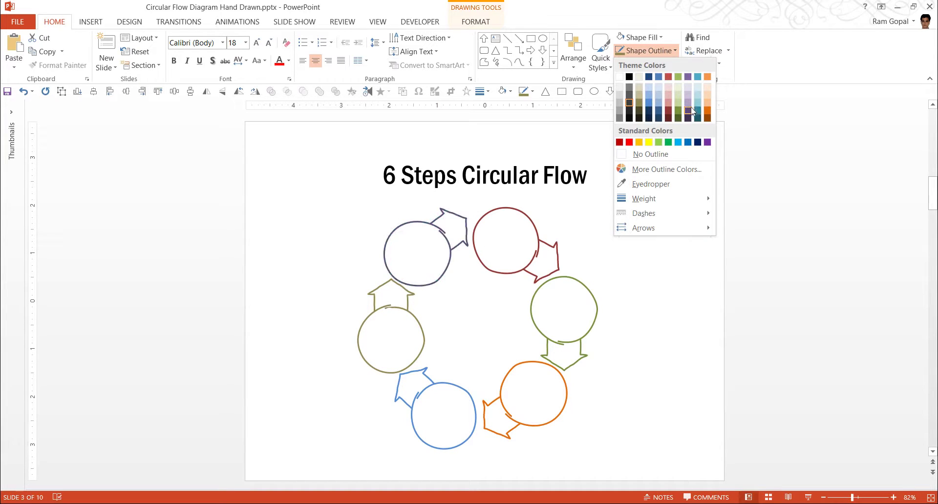
pyautogui.click(690, 110)
pyautogui.click(637, 445)
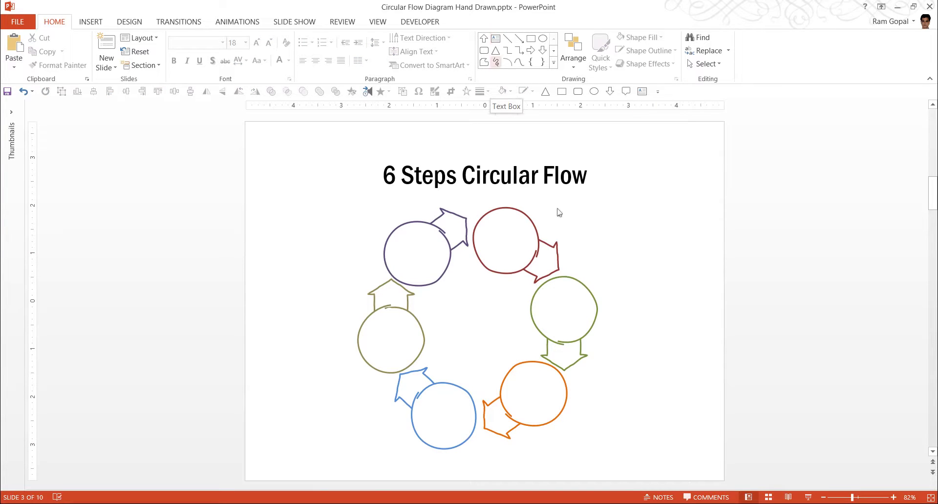
# Move the diagram down slightly and add a 'Your text here' text box narrowed to three lines
pyautogui.moveTo(650, 478); pyautogui.dragTo(269, 166)
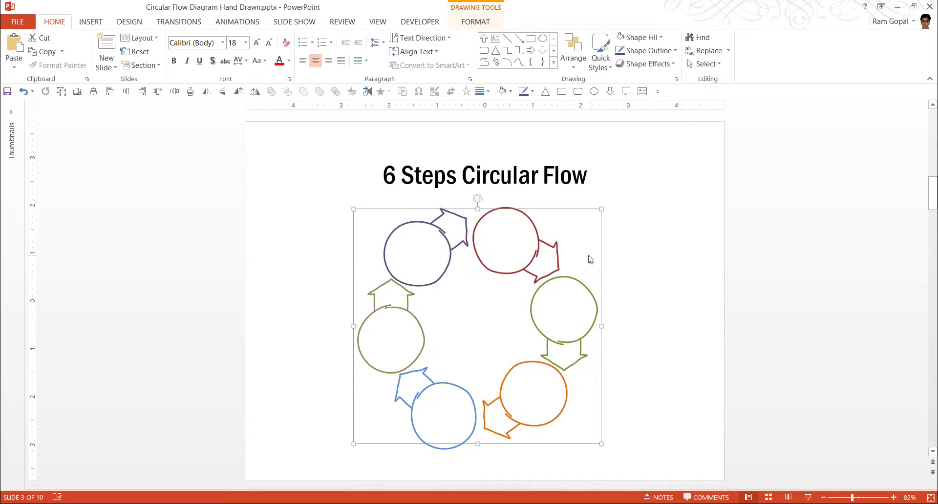
pyautogui.moveTo(537, 234); pyautogui.dragTo(540, 246)
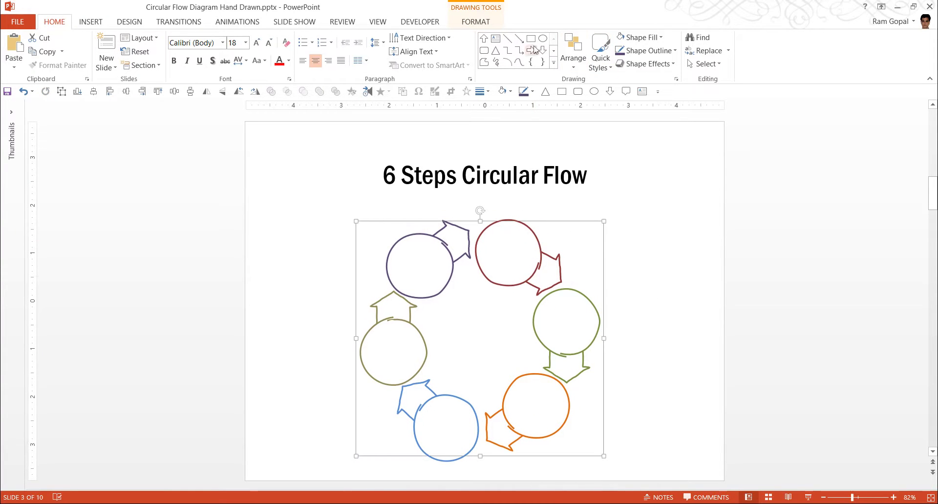
pyautogui.click(495, 38)
pyautogui.click(674, 245)
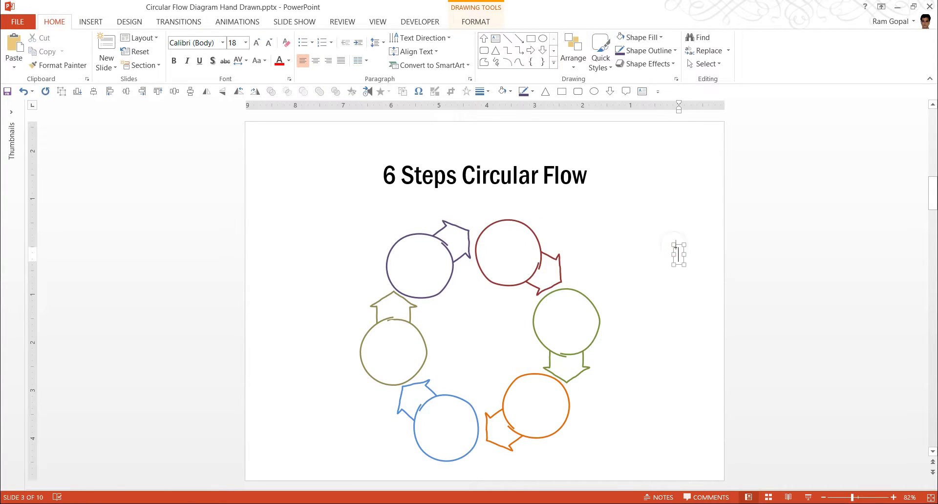
pyautogui.write('Your te')
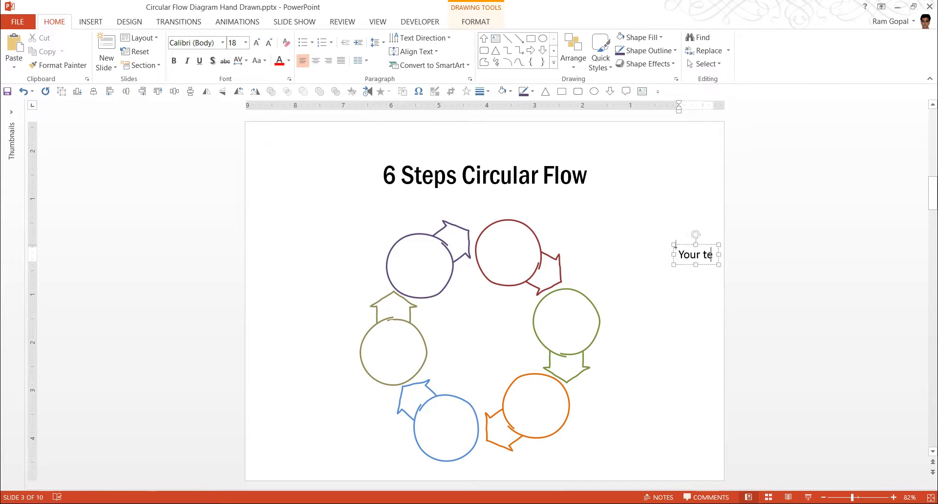
pyautogui.write('xt ere')
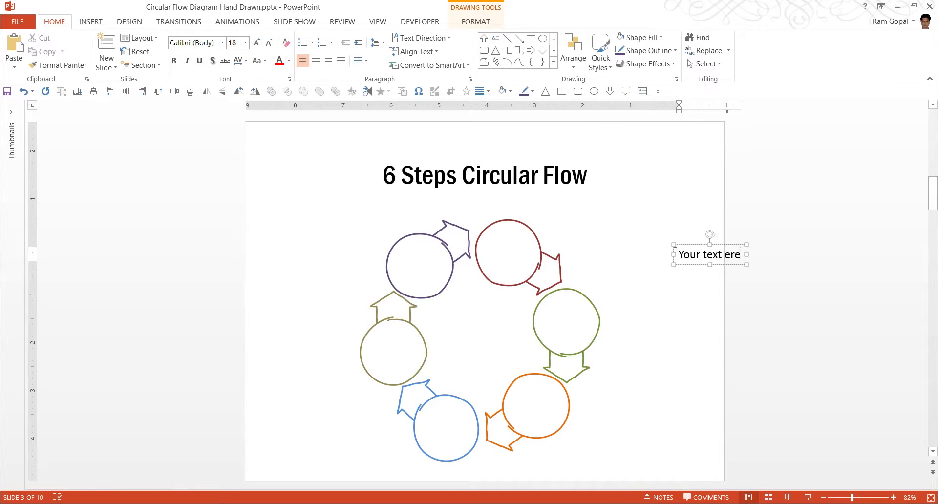
pyautogui.press('BackSpace')
pyautogui.press('BackSpace')
pyautogui.press('BackSpace')
pyautogui.press('BackSpace')
pyautogui.write('j')
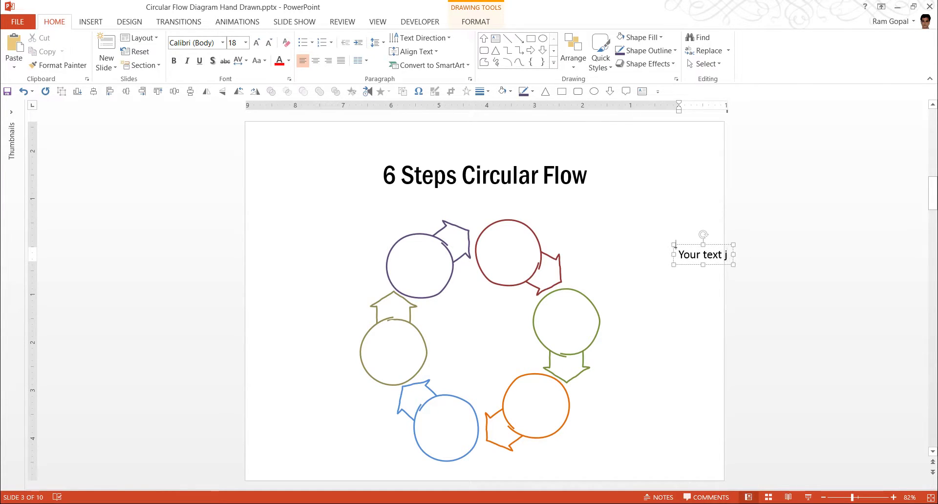
pyautogui.press('BackSpace')
pyautogui.write('here')
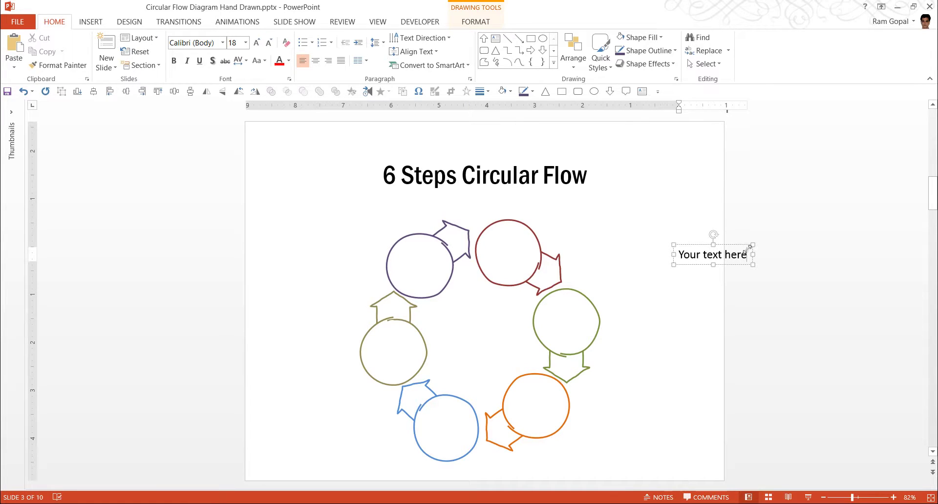
pyautogui.moveTo(752, 254); pyautogui.dragTo(529, 231)
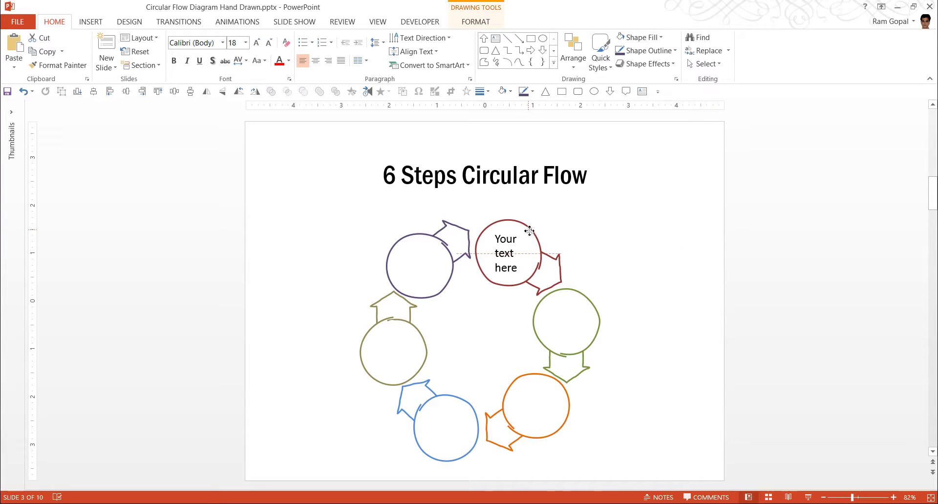
# Centre the label, set it in Segoe Print, and position it inside the dark red circle
pyautogui.click(316, 62)
pyautogui.click(222, 43)
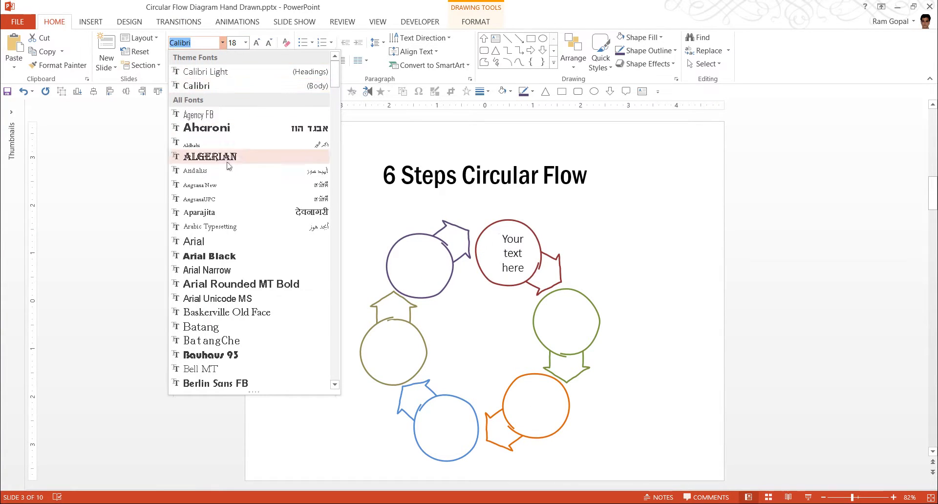
pyautogui.scroll(-20, 229, 173)
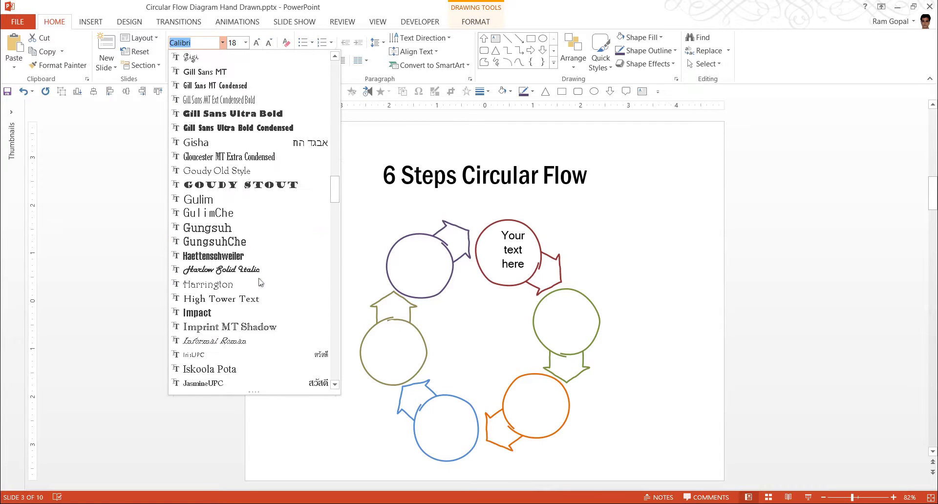
pyautogui.scroll(-20, 260, 283)
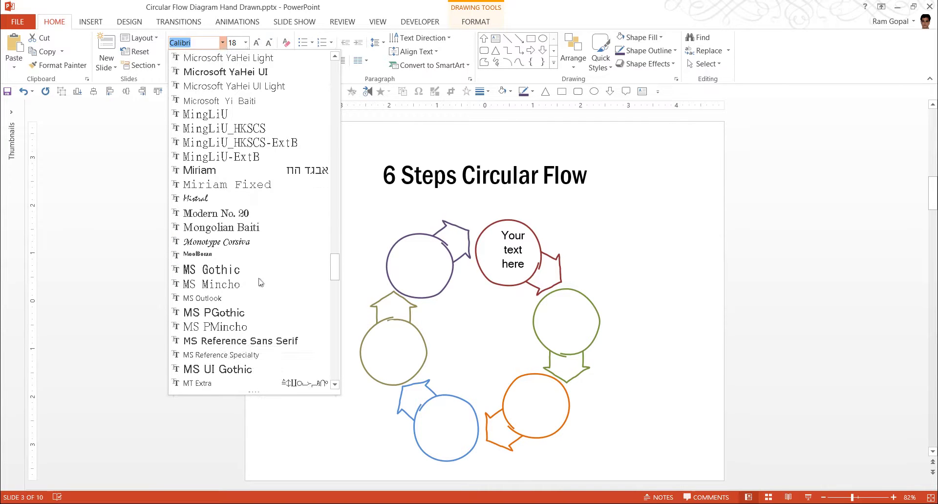
pyautogui.scroll(-15, 259, 283)
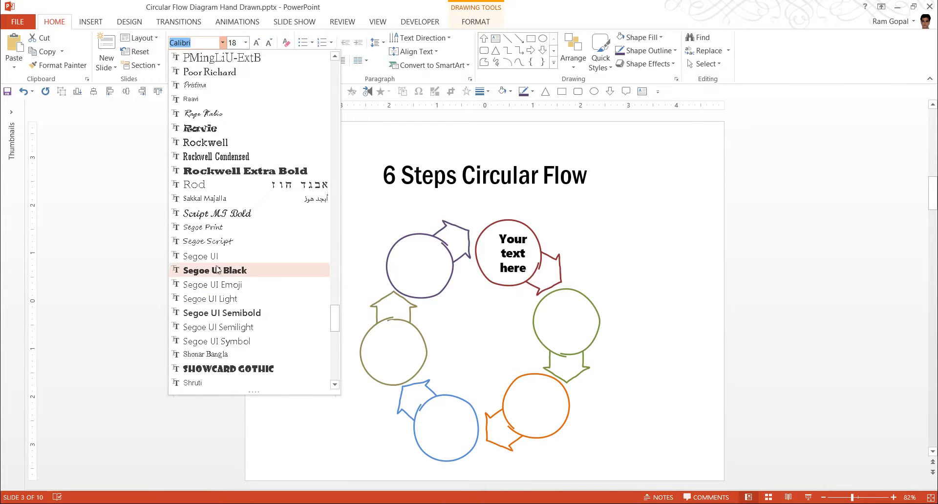
pyautogui.click(226, 228)
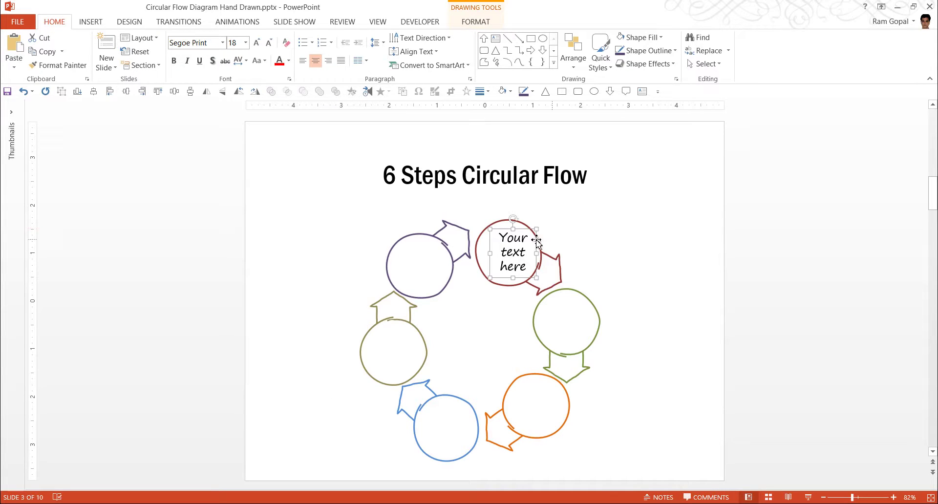
pyautogui.moveTo(531, 230)
pyautogui.mouseDown()
pyautogui.moveTo(562, 299)
pyautogui.moveTo(587, 306)
pyautogui.moveTo(557, 386)
pyautogui.moveTo(462, 410)
pyautogui.moveTo(412, 323)
pyautogui.moveTo(410, 331)
pyautogui.moveTo(440, 244)
pyautogui.mouseUp()
pyautogui.click(654, 286)
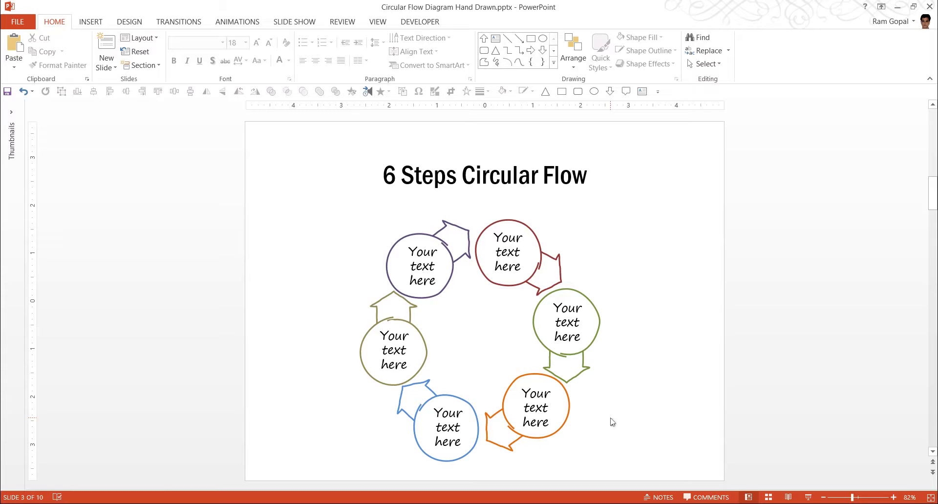
pyautogui.scroll(-1, 612, 421)
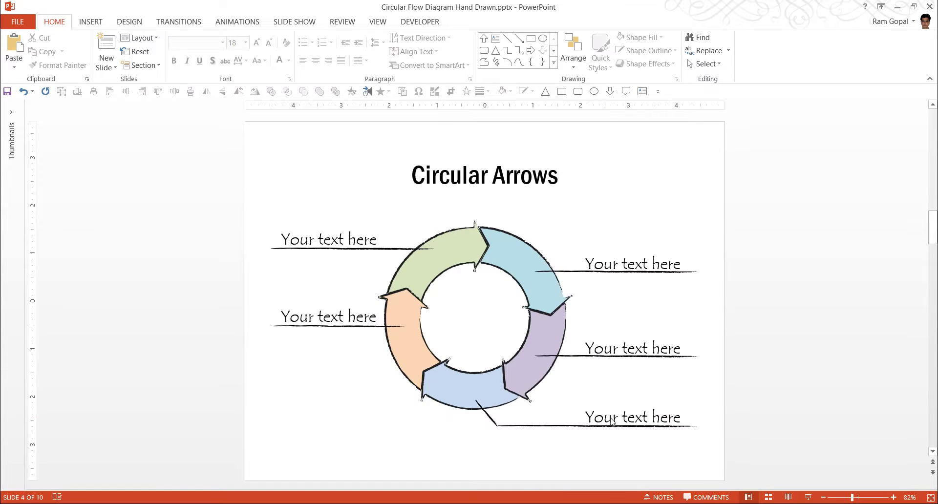